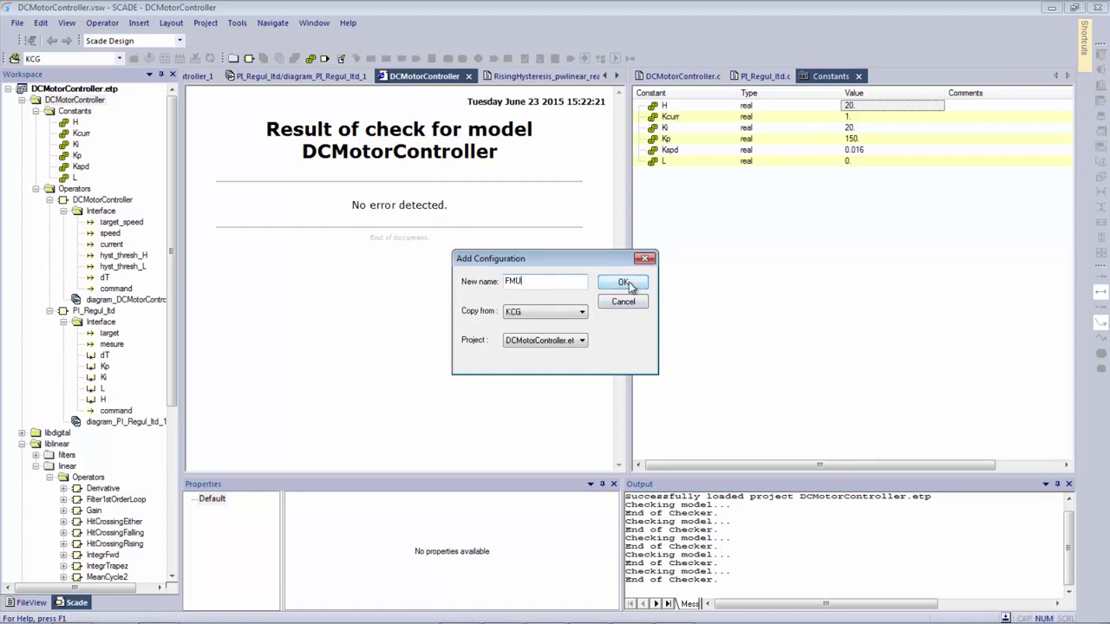
# Create a configuration named FMU in the DCMotorController project, copied from KCG, and make it the active configuration.
pyautogui.click(623, 282)
pyautogui.click(619, 283)
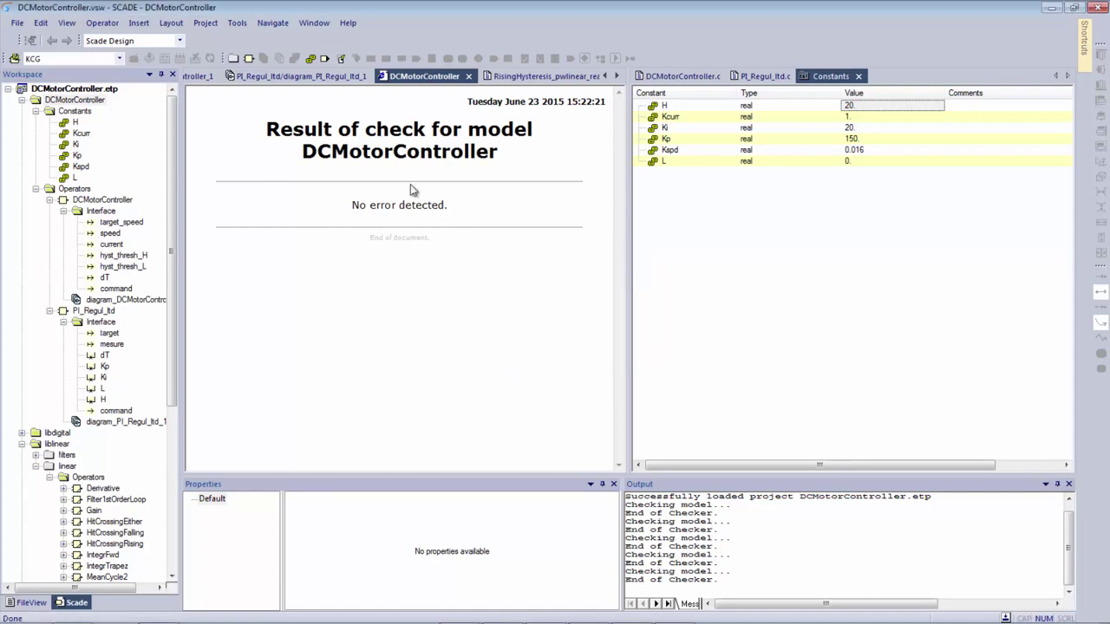
pyautogui.click(122, 60)
pyautogui.click(47, 69)
# In the FMU configuration's code generator settings, set the code integration target to FMU and display the FMU options.
pyautogui.click(13, 61)
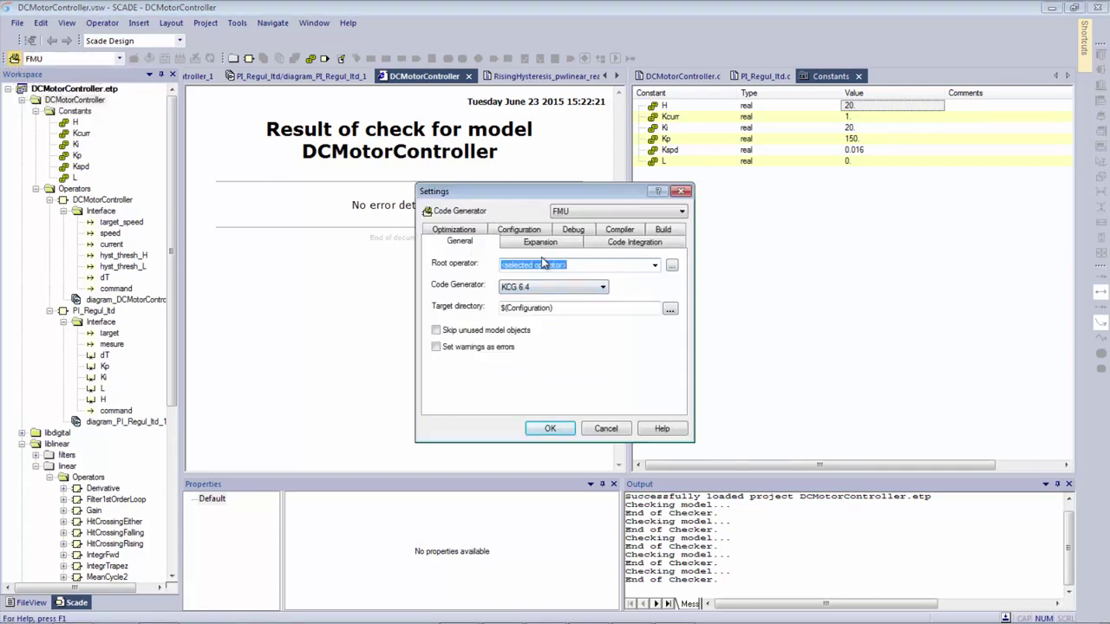
pyautogui.click(632, 247)
pyautogui.click(452, 278)
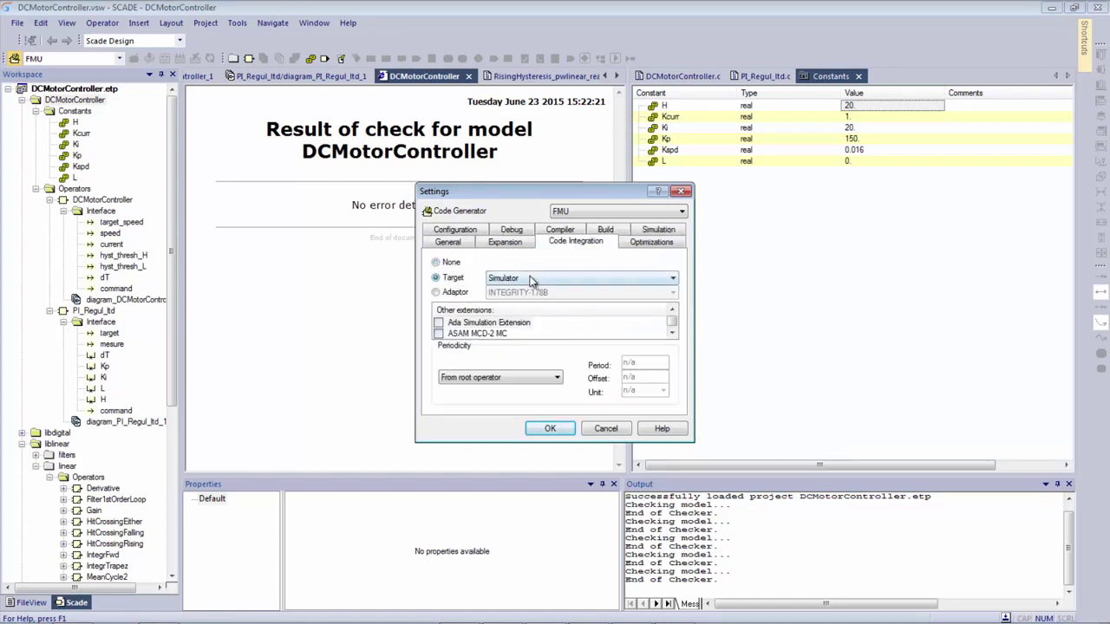
pyautogui.click(531, 278)
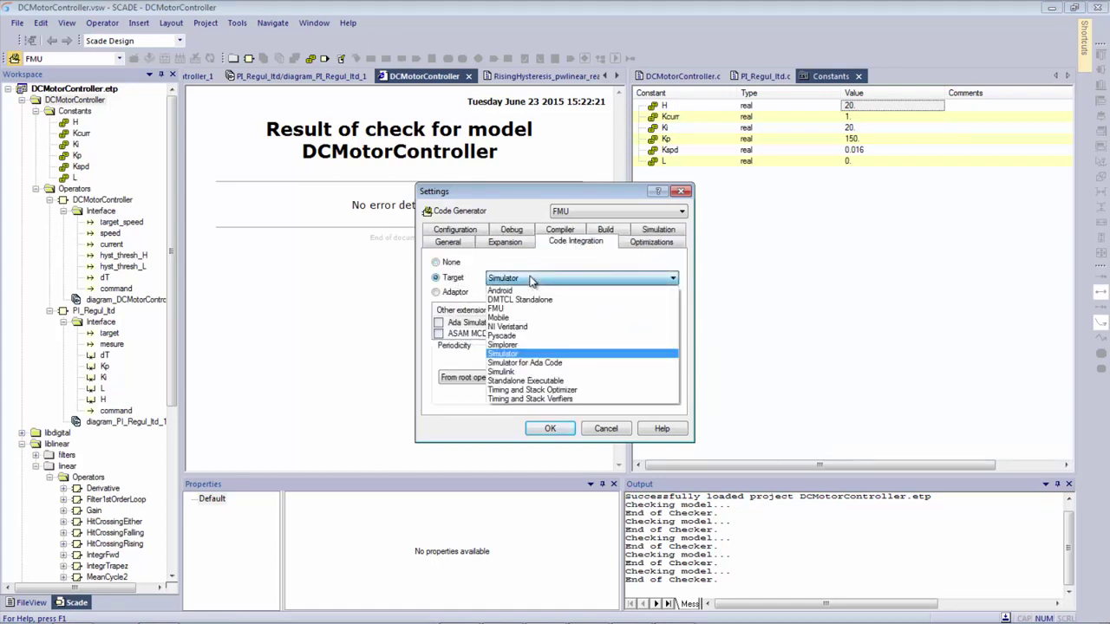
pyautogui.click(518, 310)
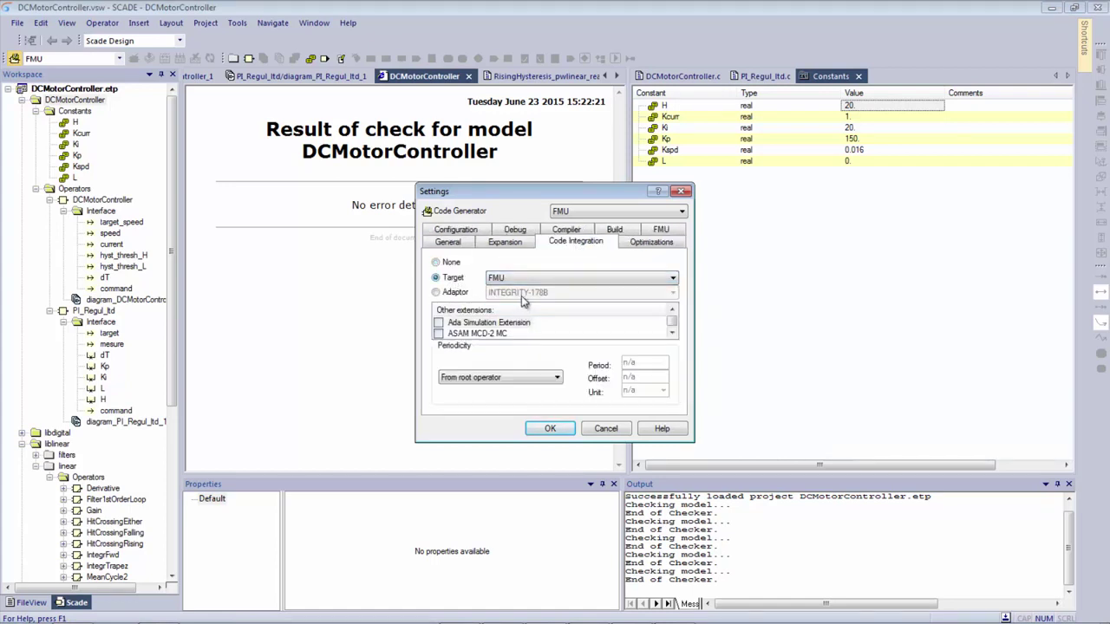
pyautogui.click(661, 230)
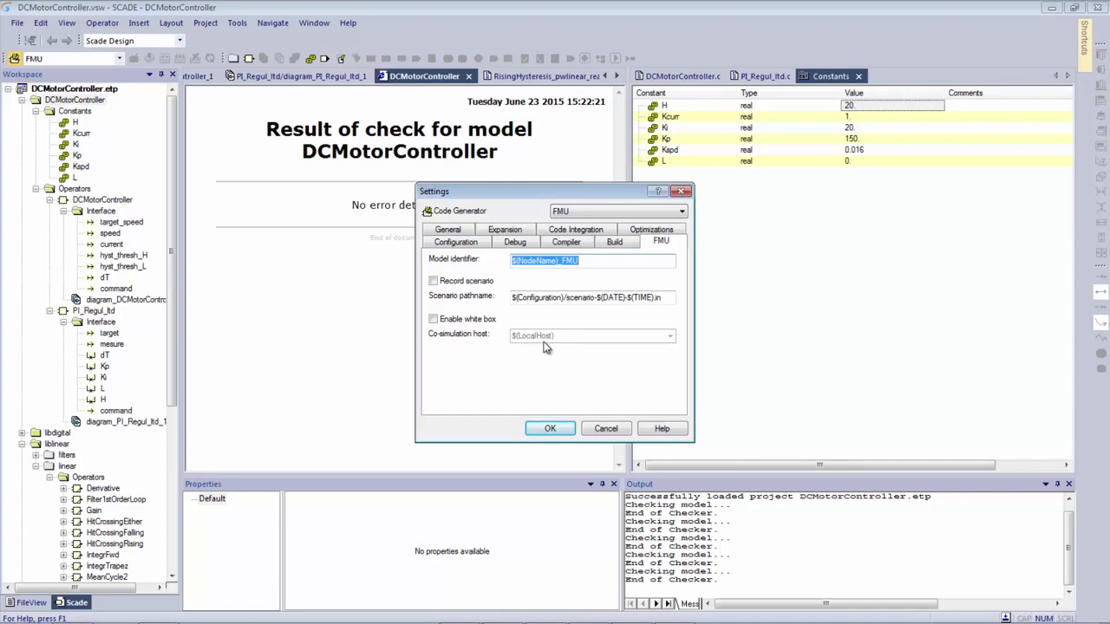
# Set the compiler's CPU type to win64 and accept the code generator settings.
pyautogui.click(567, 244)
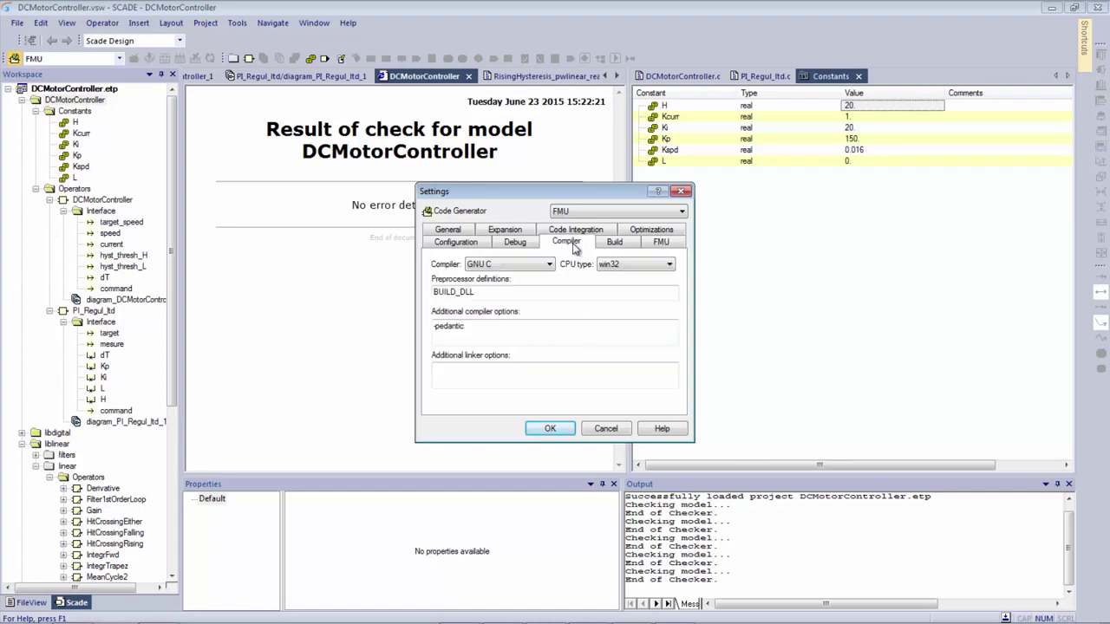
pyautogui.click(643, 272)
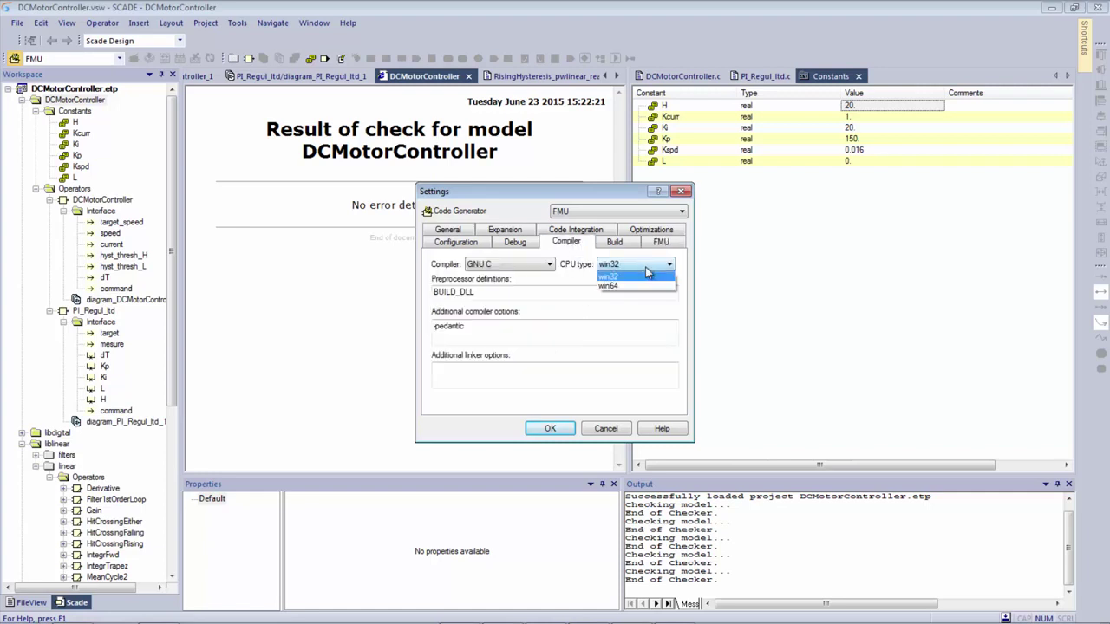
pyautogui.click(635, 285)
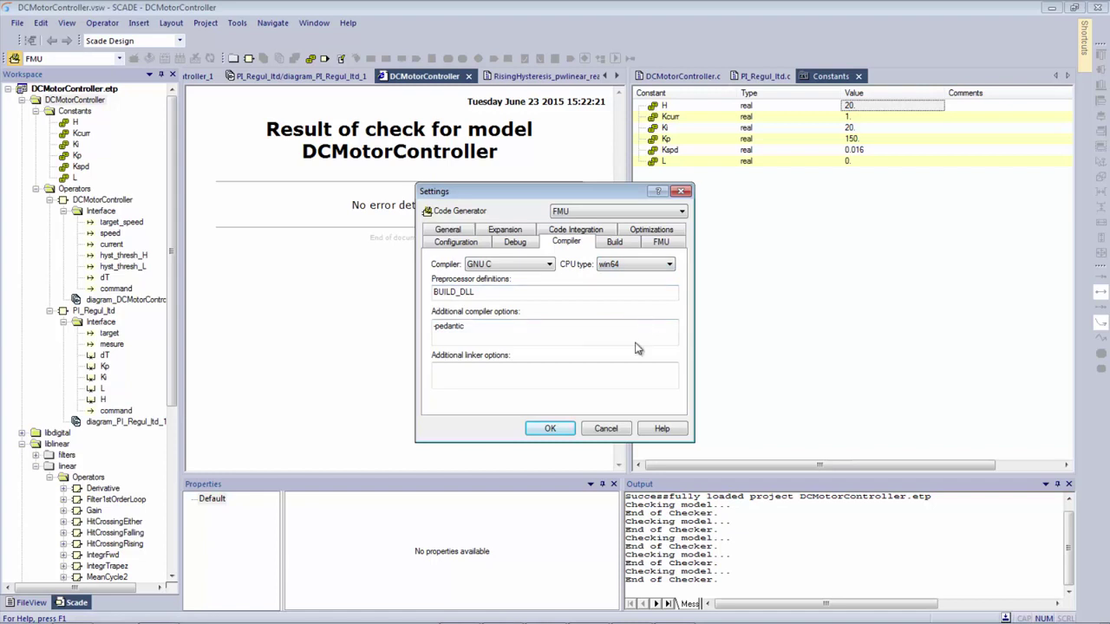
pyautogui.click(550, 429)
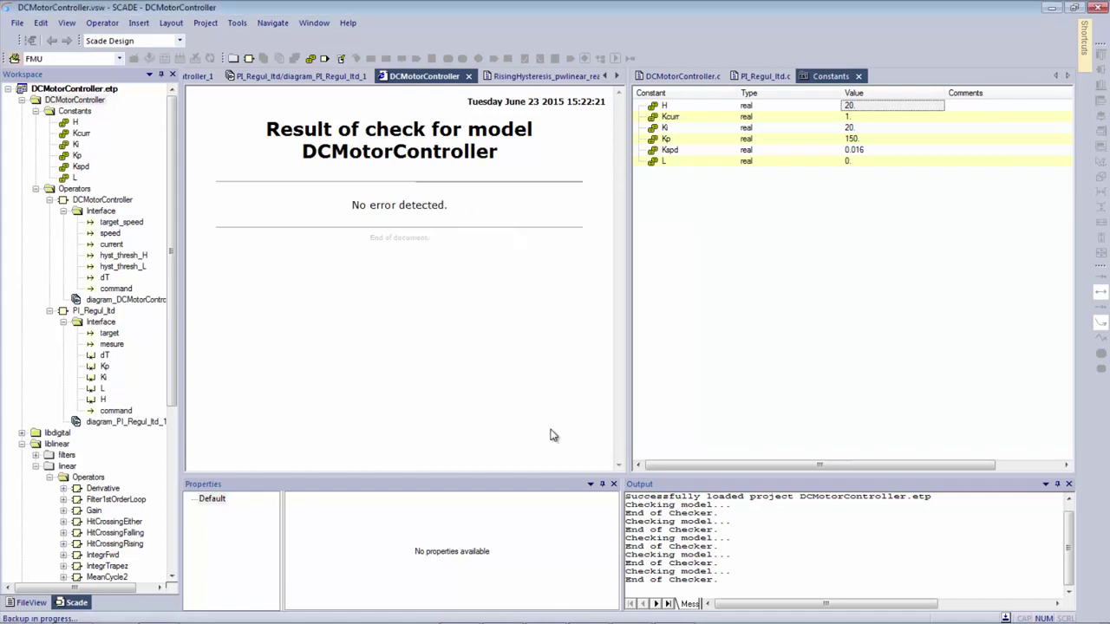
# Build the DCMotorController operator with the FMU configuration, saving the project changes, and expand the FMU Target Generated files.
pyautogui.click(99, 200)
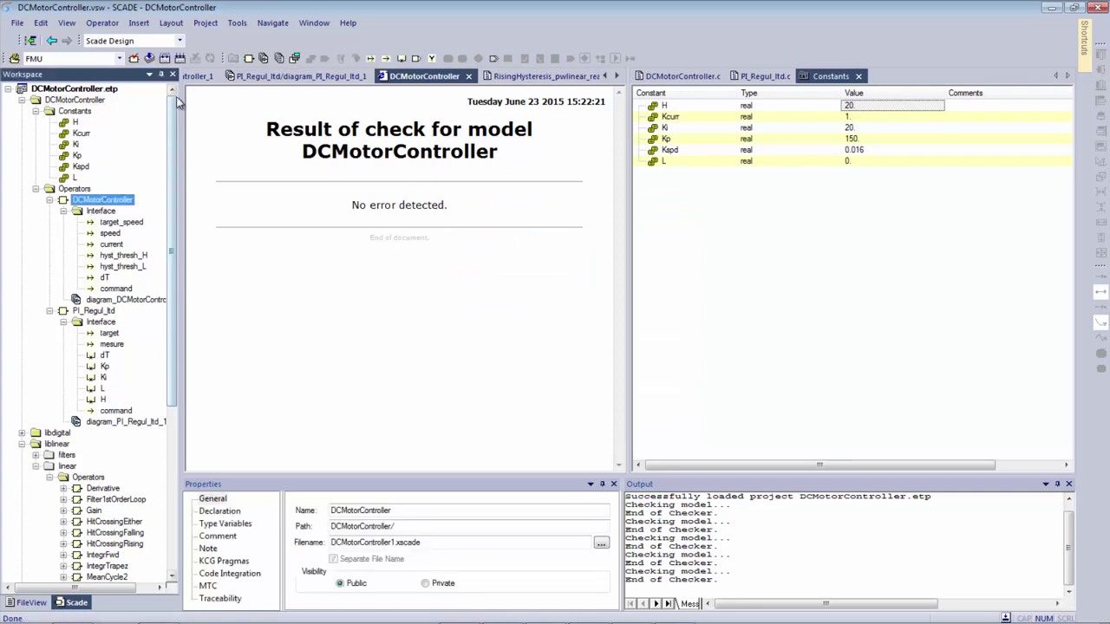
pyautogui.click(178, 61)
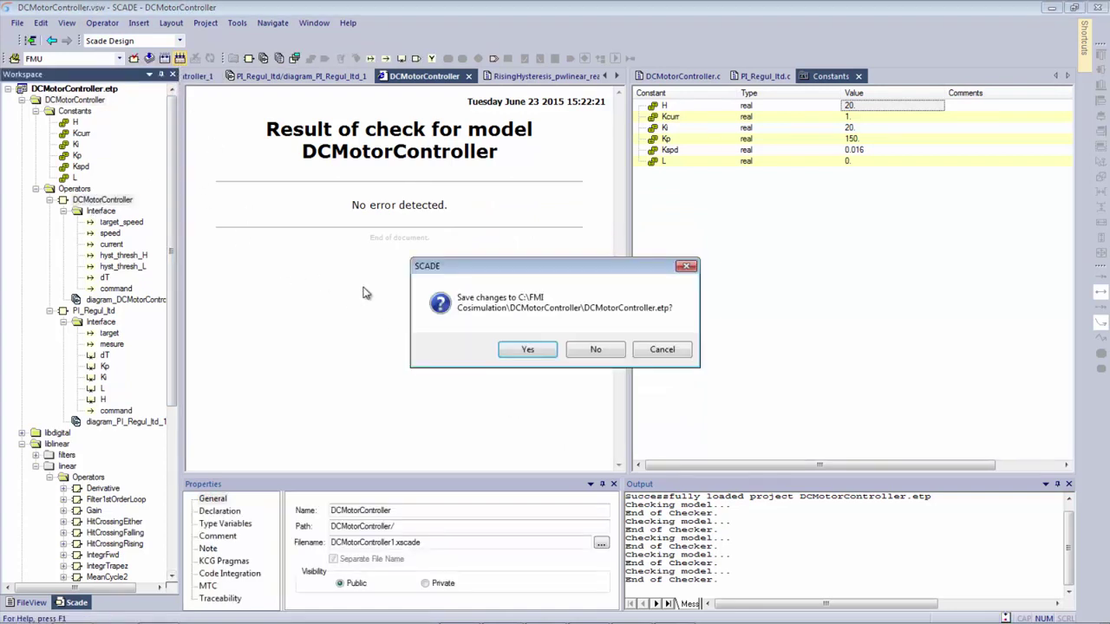
pyautogui.click(526, 350)
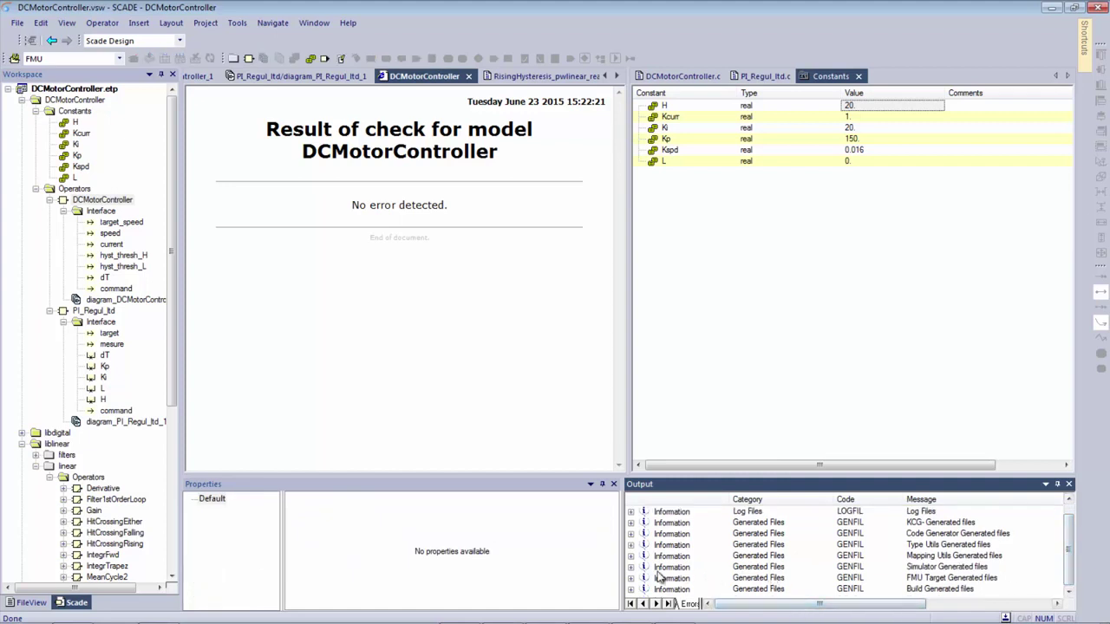
pyautogui.click(630, 578)
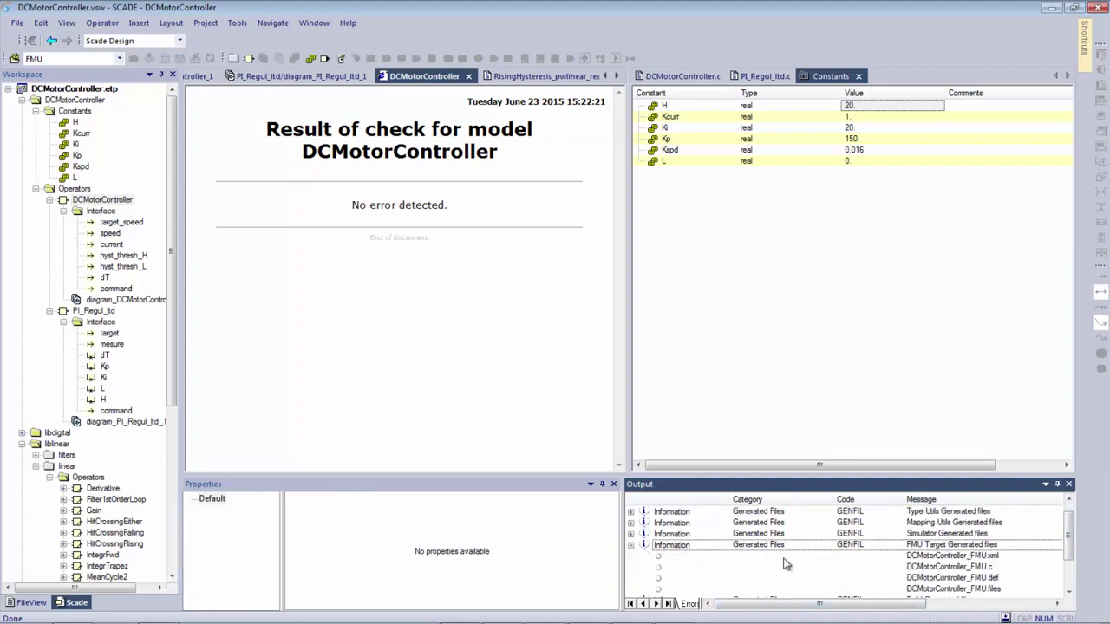
# Copy the folder path C:\FMI Cosimulation\DCMotorController\ from the DCMotorController.etp project's file property.
pyautogui.click(91, 89)
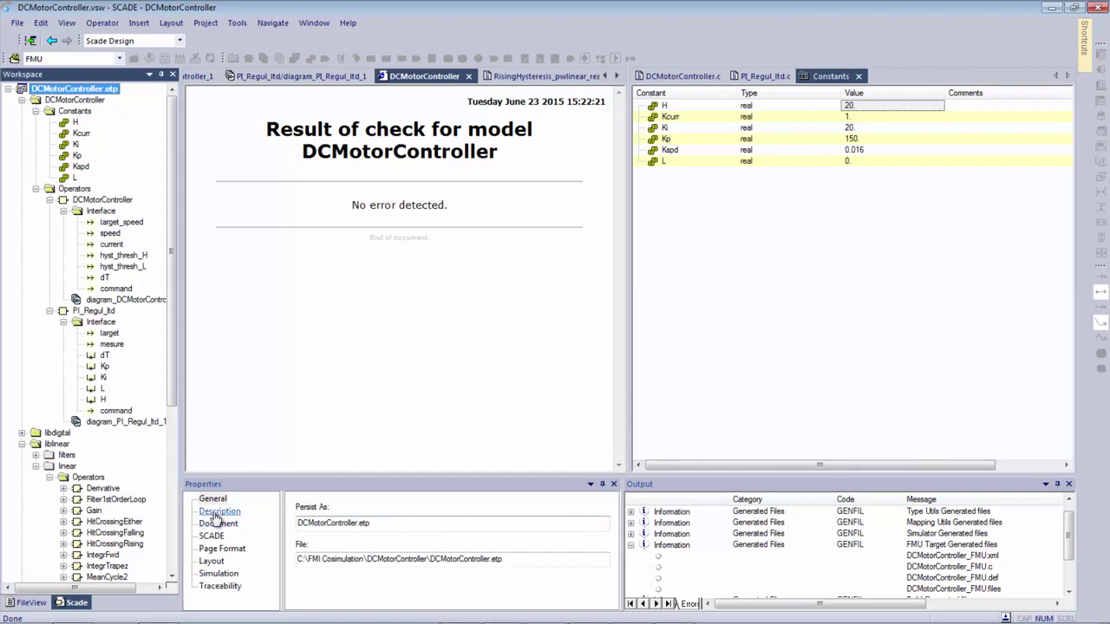
pyautogui.moveTo(297, 559); pyautogui.dragTo(428, 560)
pyautogui.hotkey('ctrl', 'c')
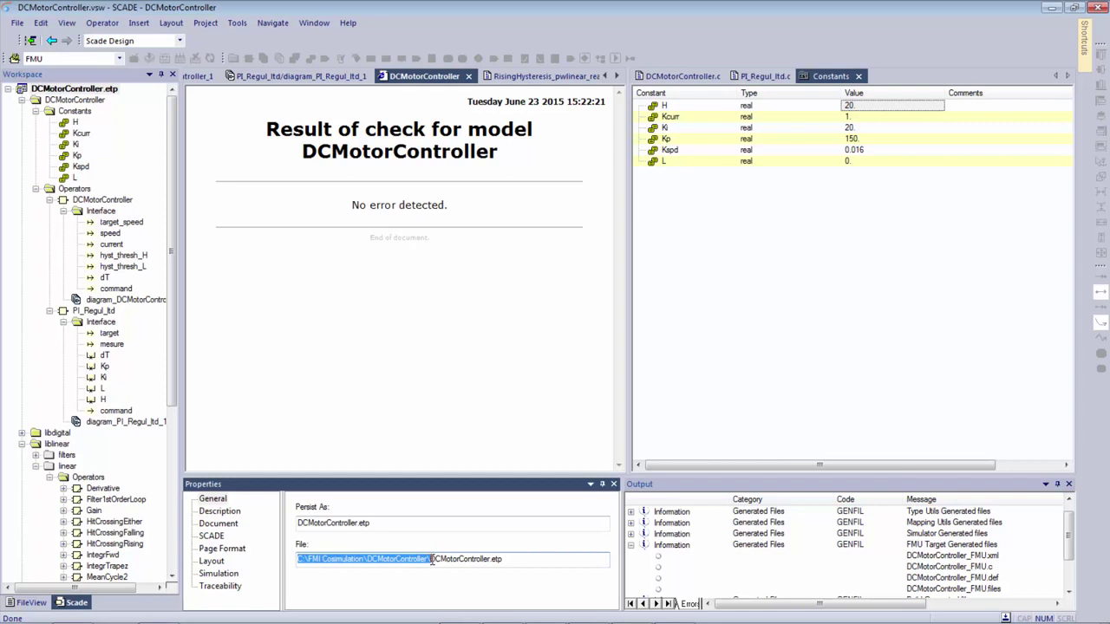
# In Windows Explorer, go to the copied path, open its FMU subfolder and locate DCMotorController_FMU.fmu.
pyautogui.press('super+e')
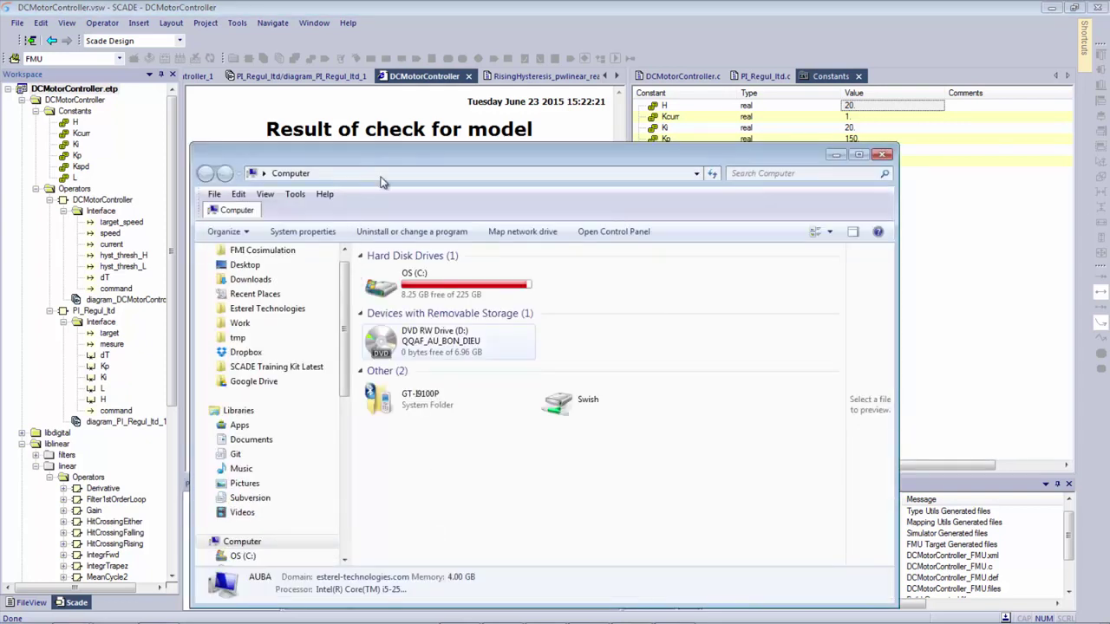
pyautogui.click(369, 174)
pyautogui.hotkey('ctrl', 'v')
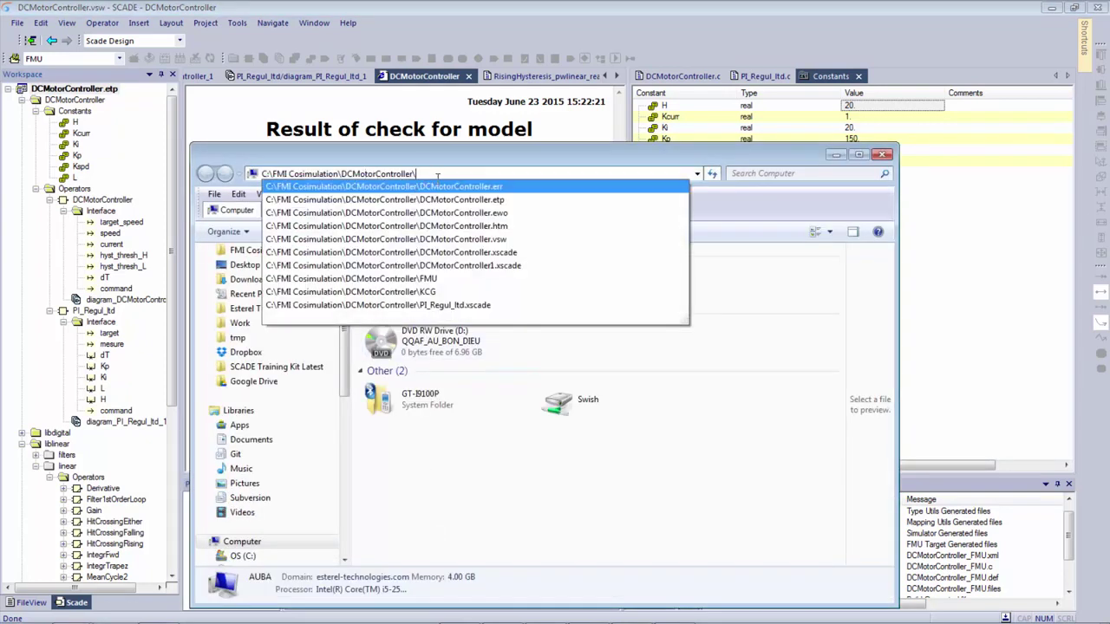
pyautogui.press('Return')
pyautogui.doubleClick(411, 273)
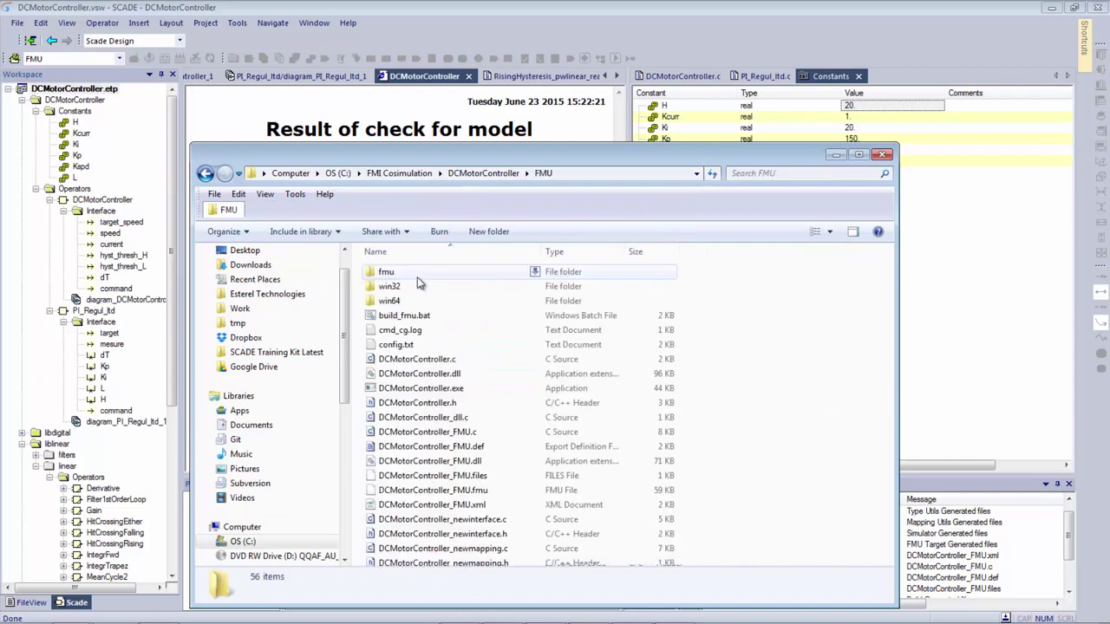
pyautogui.click(422, 491)
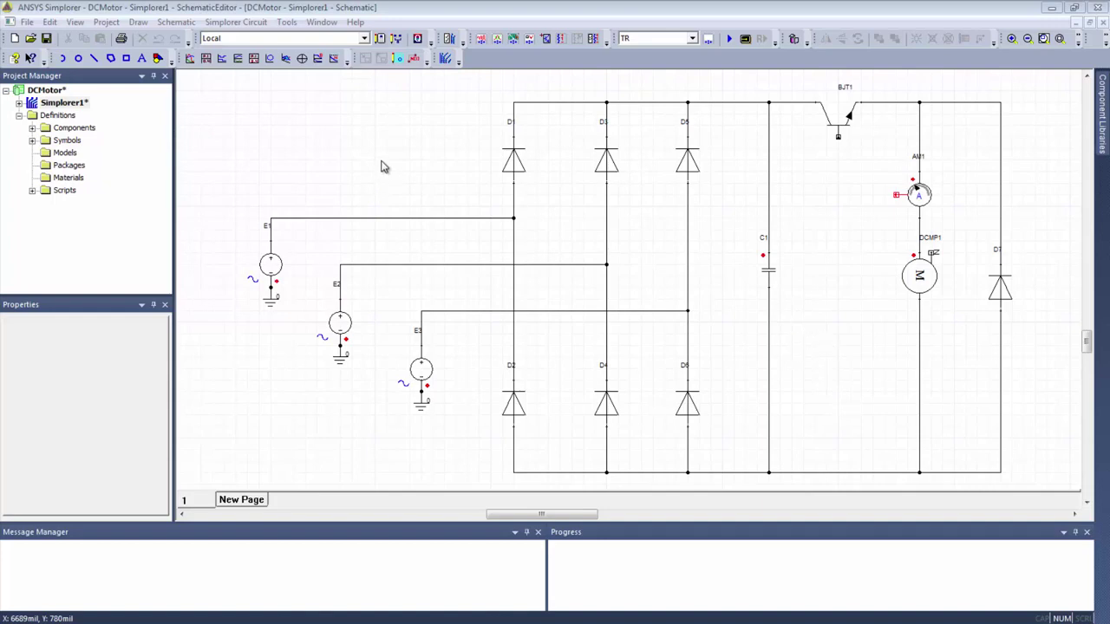
# In ANSYS Simplorer, add DCMotorController_FMU.fmu as an FMU component, rotate it 90 degrees and place it between capacitor C1 and motor DCMP1.
pyautogui.click(247, 24)
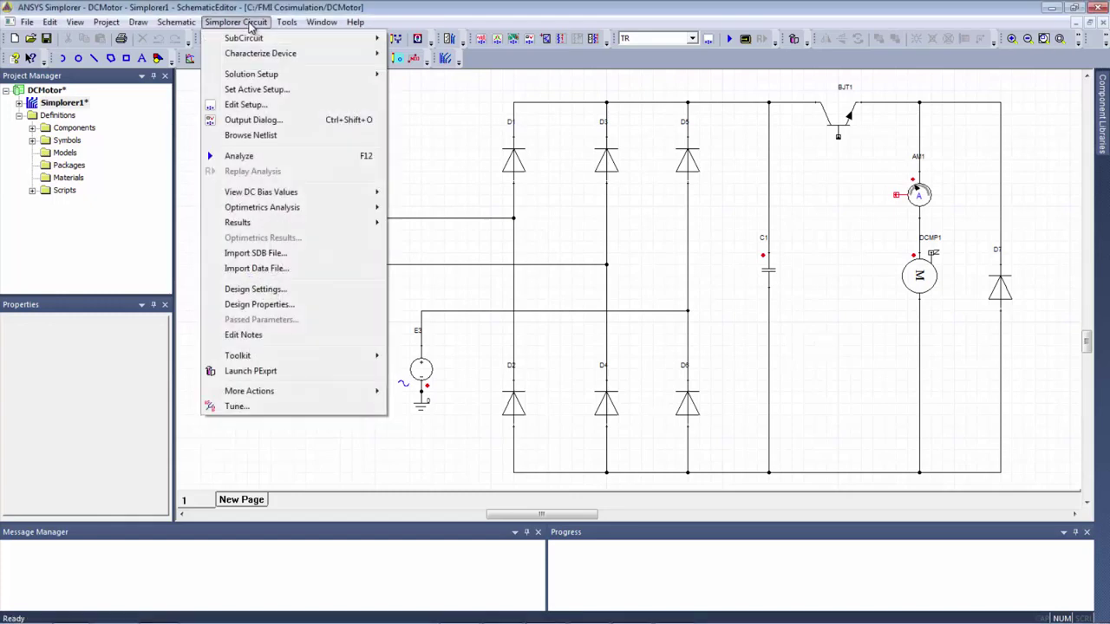
pyautogui.moveTo(251, 38)
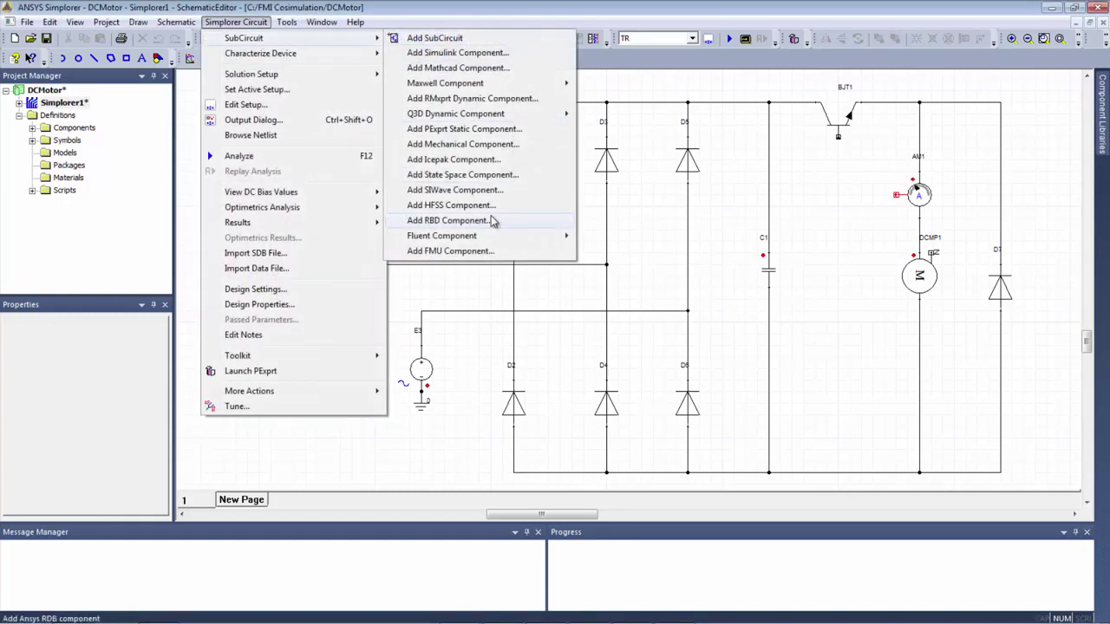
pyautogui.click(451, 252)
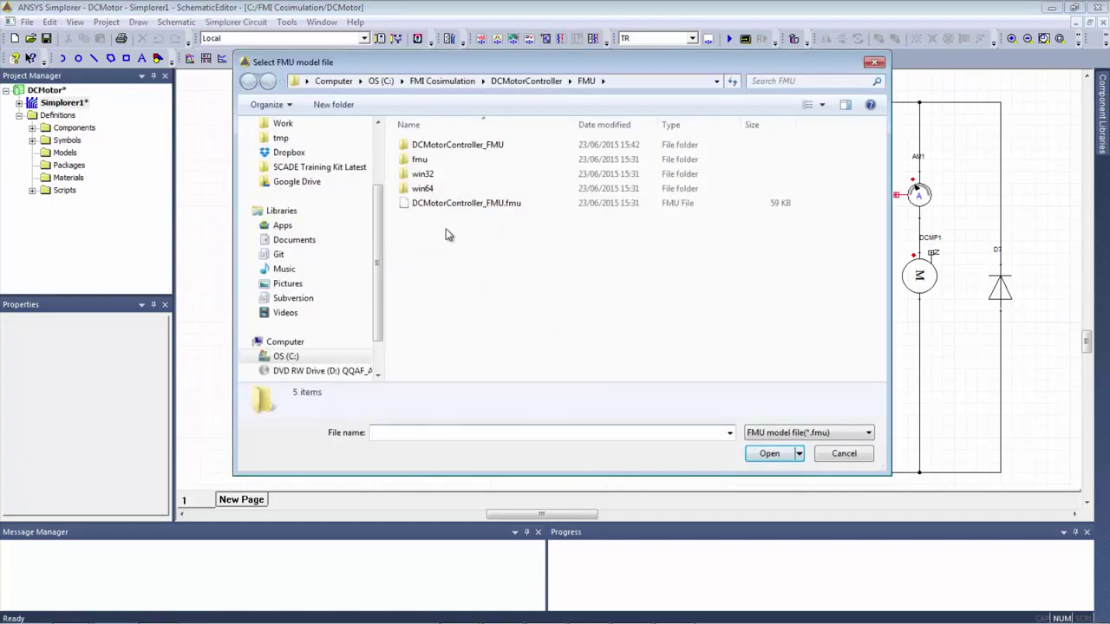
pyautogui.click(432, 207)
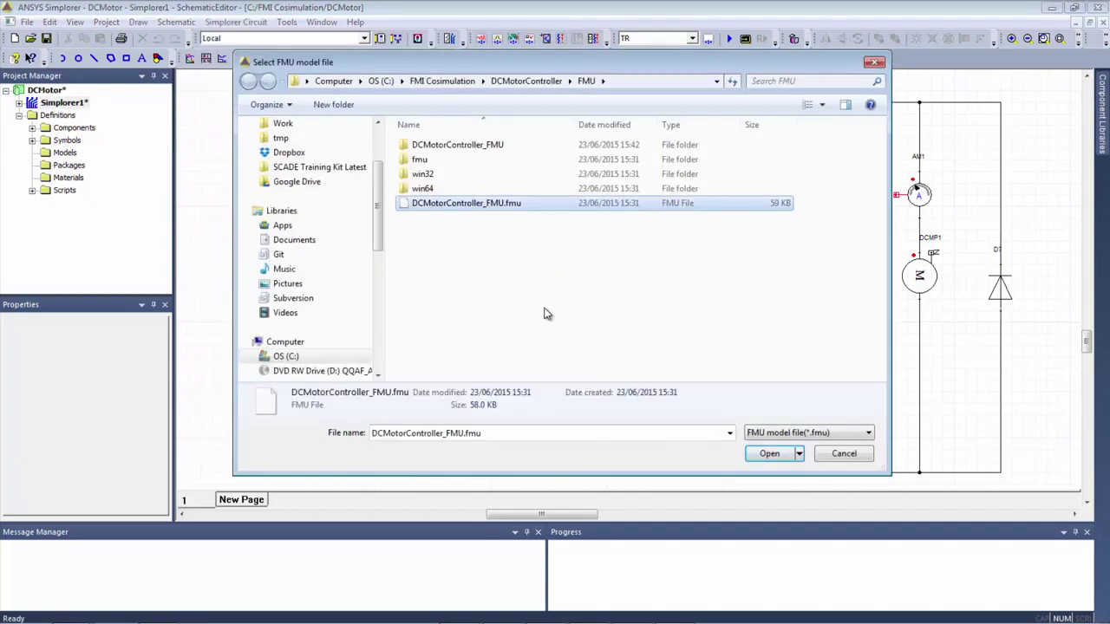
pyautogui.click(767, 456)
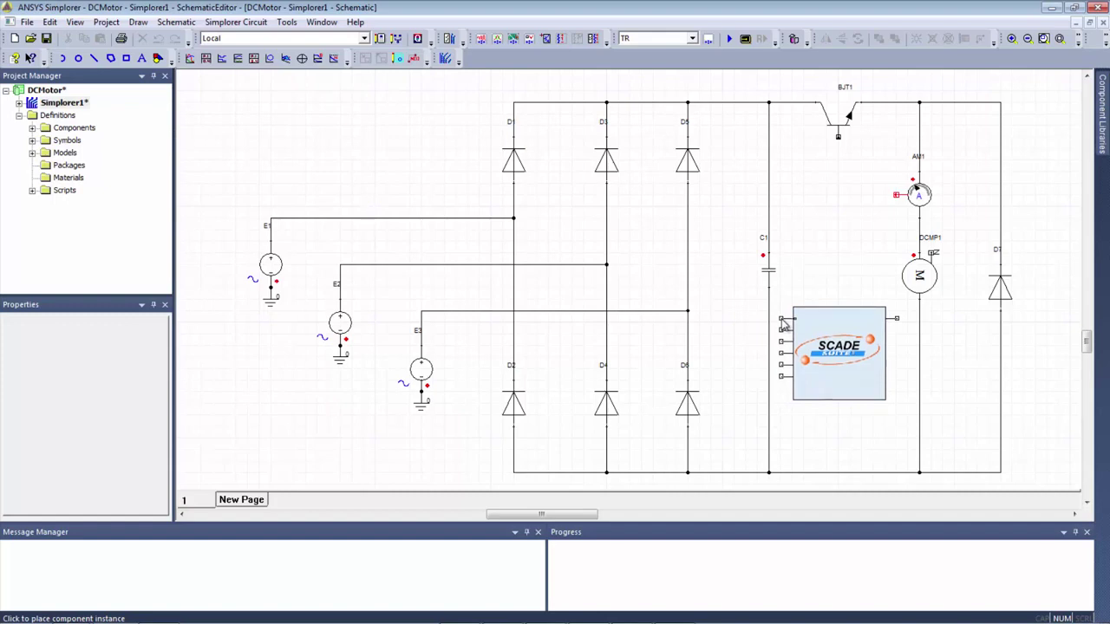
pyautogui.hotkey('ctrl', 'r')
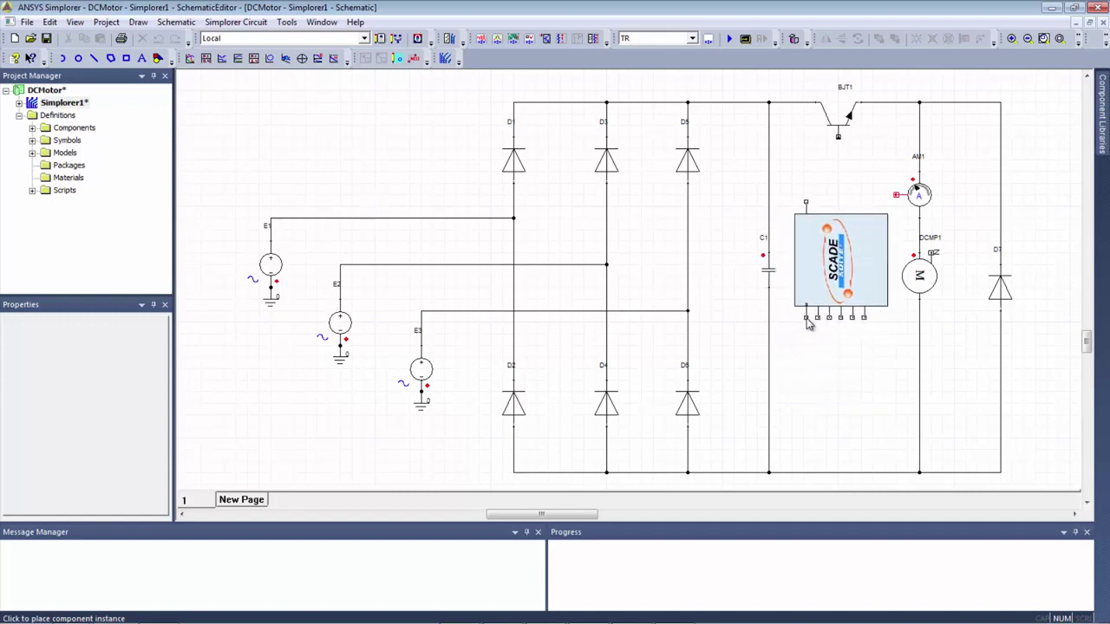
pyautogui.click(804, 325)
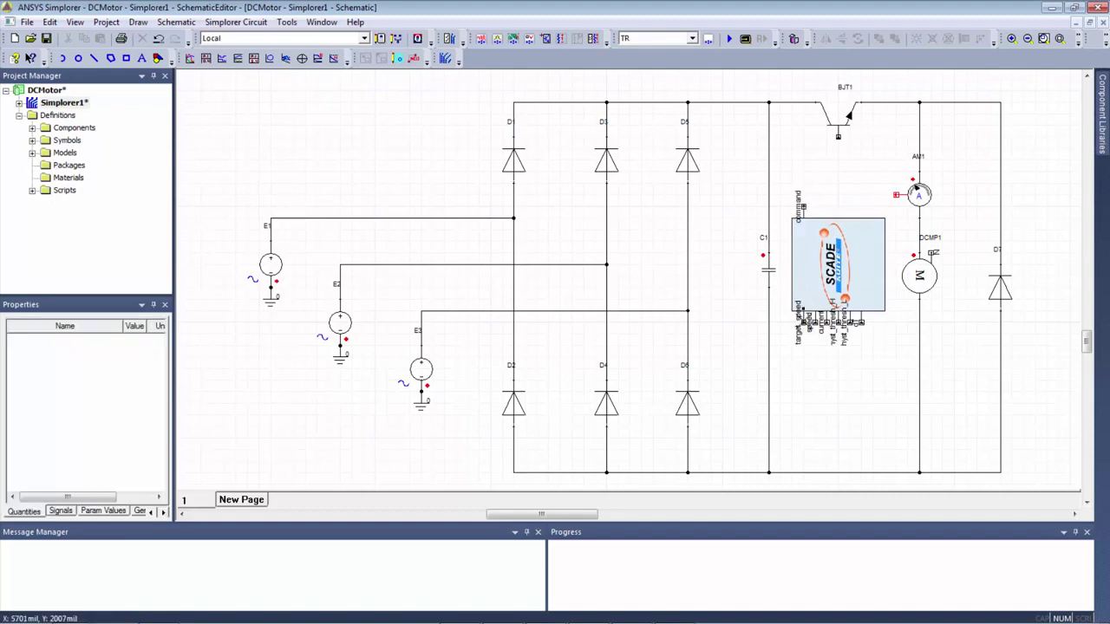
# Wire the SCADE block's command output to the control pin of transistor BJT1.
pyautogui.click(832, 362)
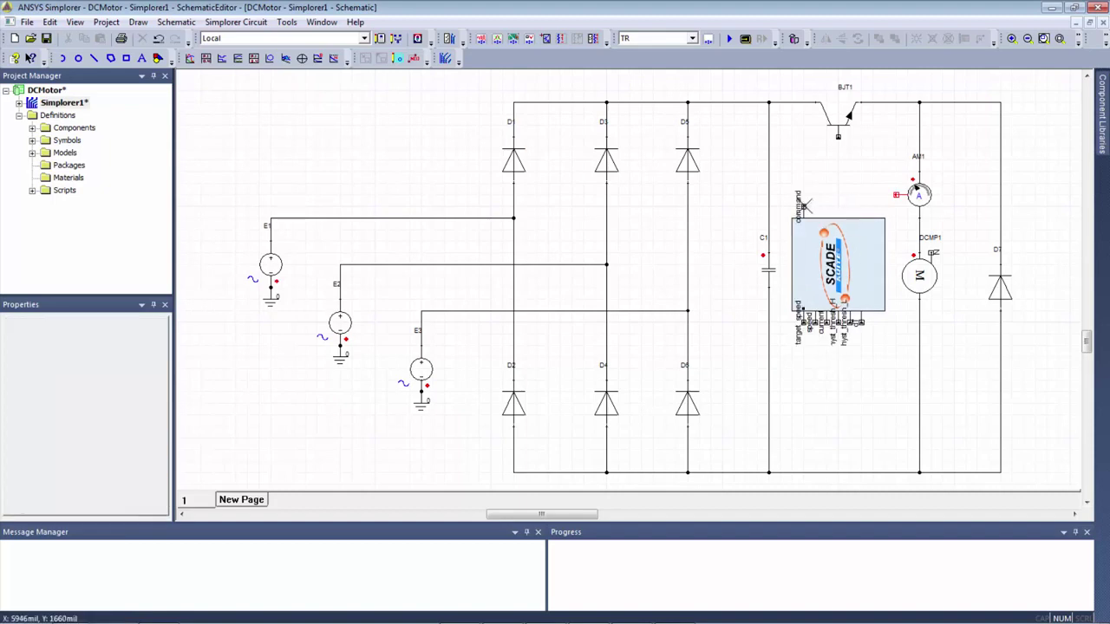
pyautogui.click(804, 206)
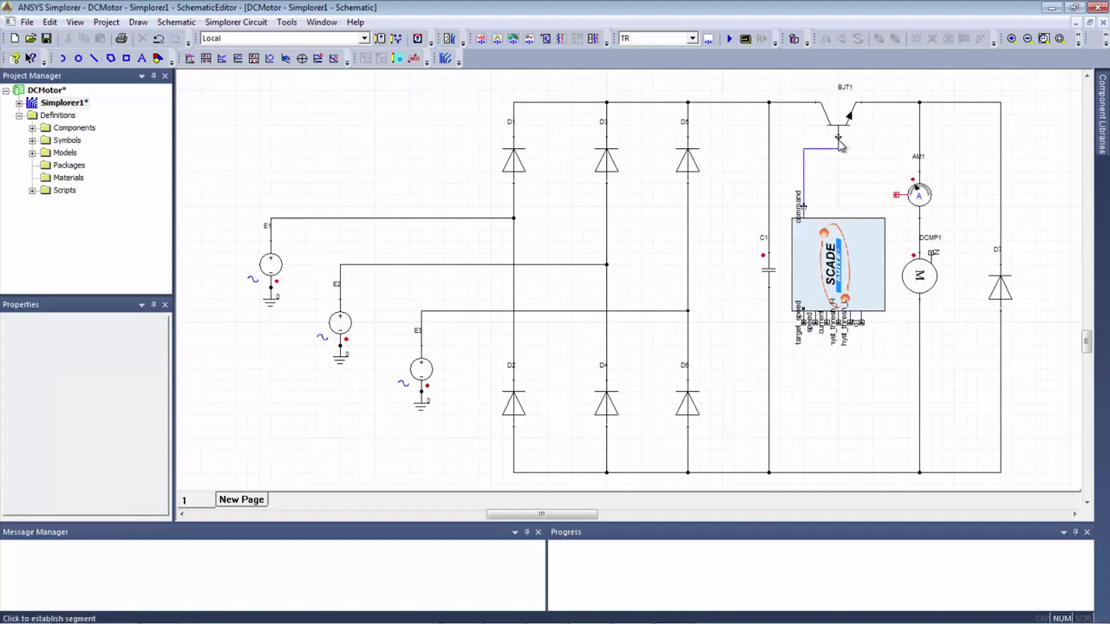
pyautogui.click(839, 145)
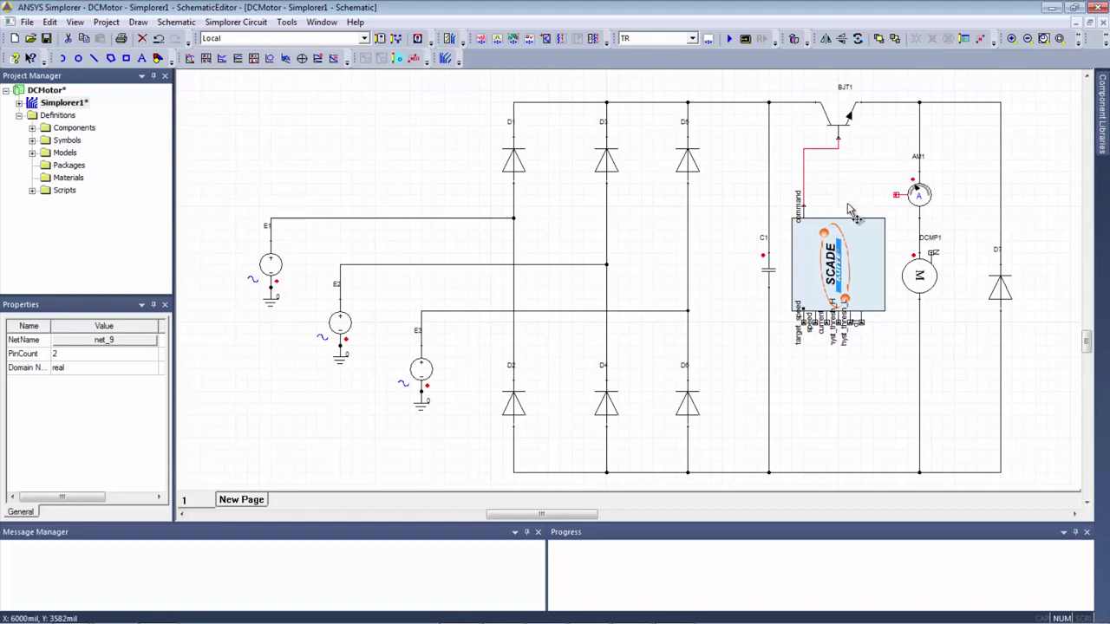
# Move the SCADE block slightly up and left to leave room between it and ammeter AM1.
pyautogui.click(868, 274)
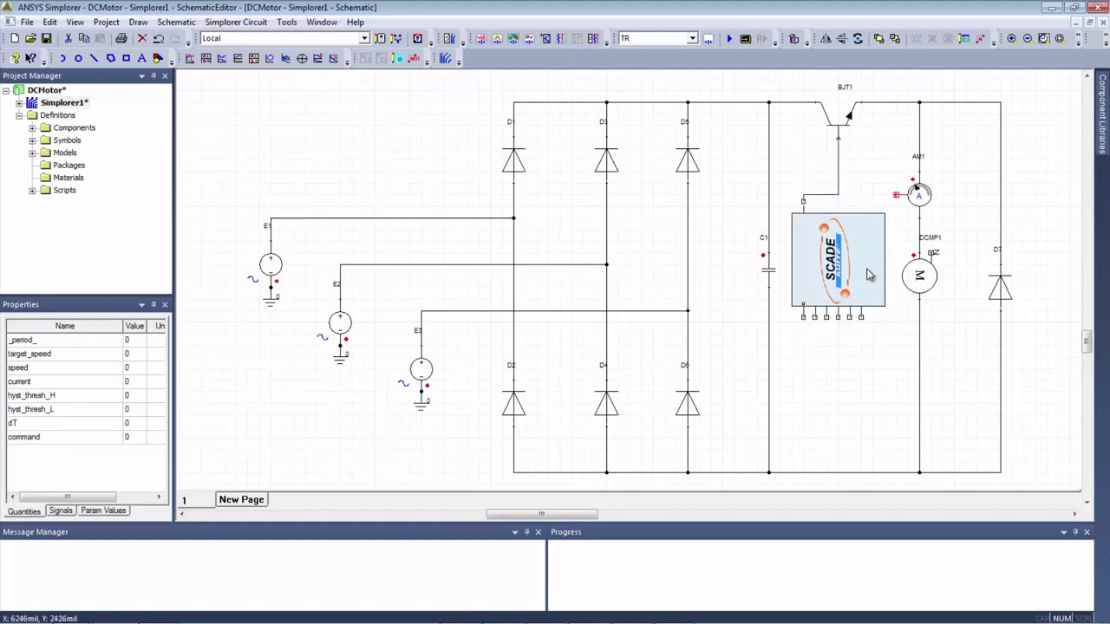
pyautogui.moveTo(869, 274); pyautogui.dragTo(893, 278)
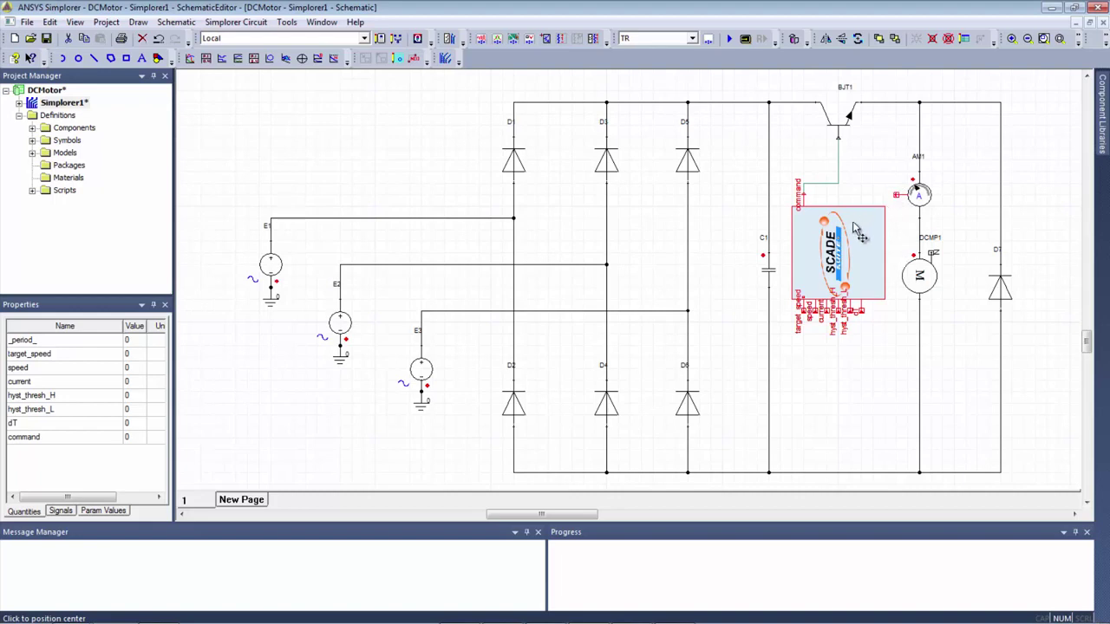
pyautogui.moveTo(854, 227); pyautogui.dragTo(842, 227)
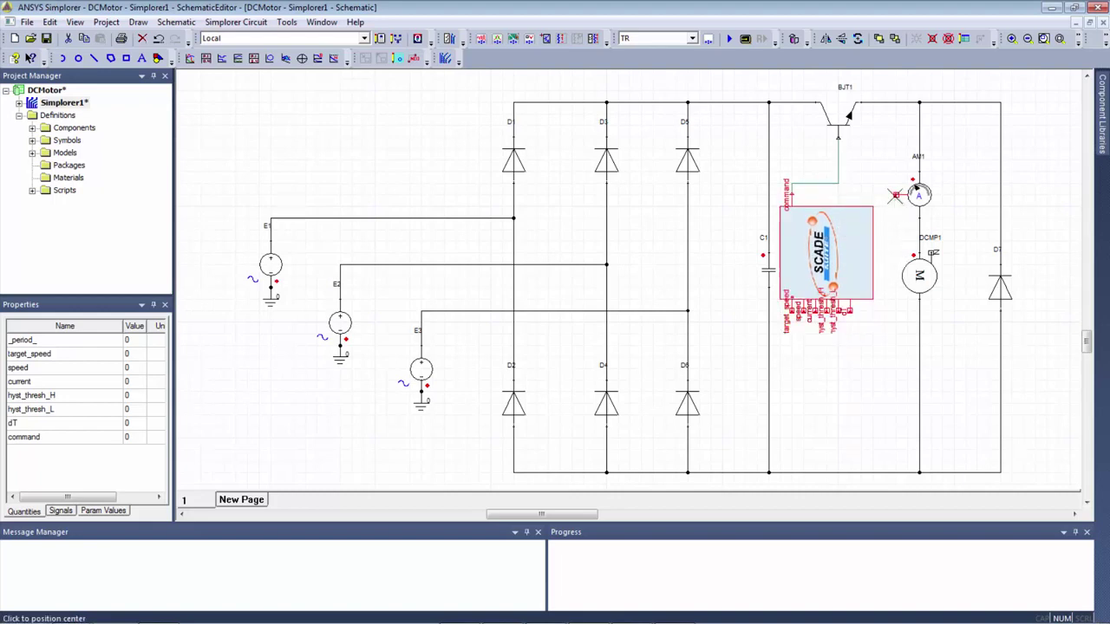
# Wire ammeter AM1's output to the SCADE block's current input, routing the connection below the block.
pyautogui.click(894, 195)
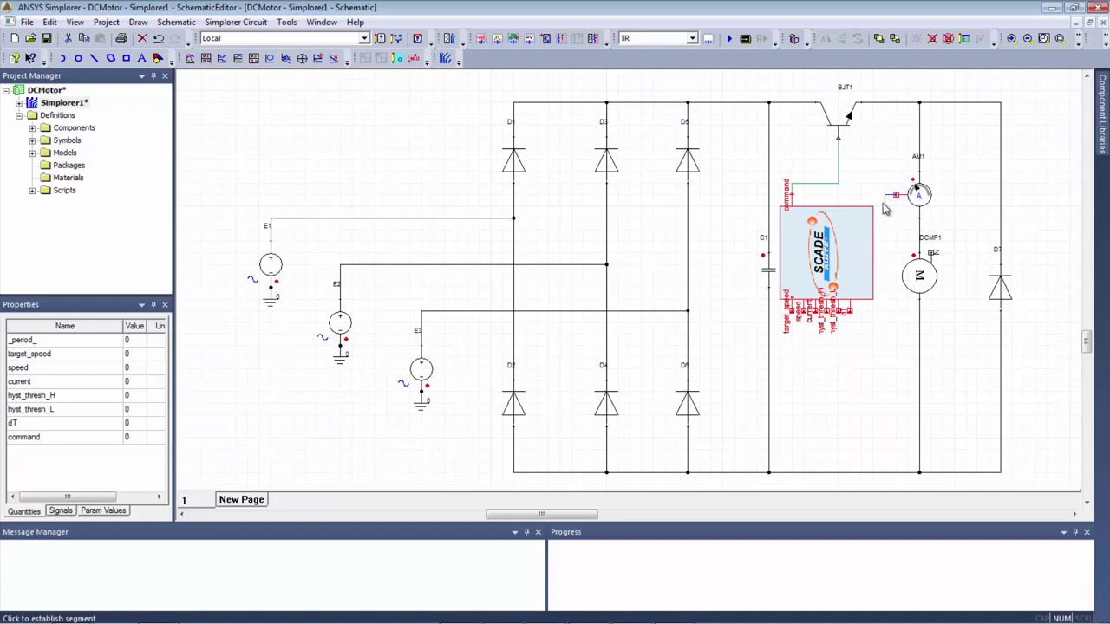
pyautogui.click(861, 355)
pyautogui.click(810, 356)
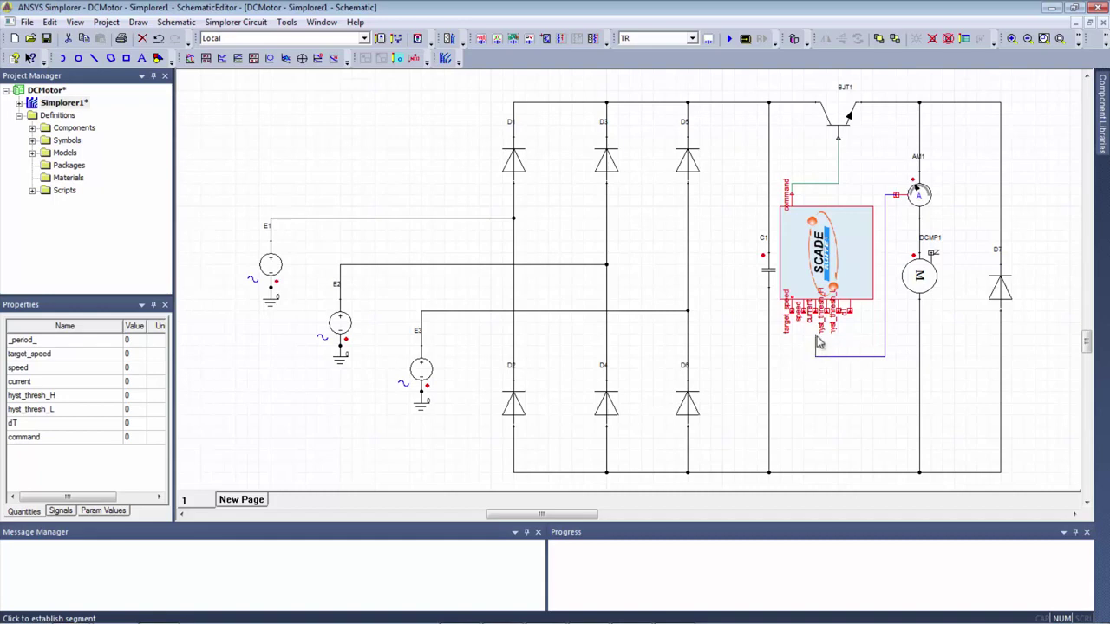
pyautogui.click(821, 321)
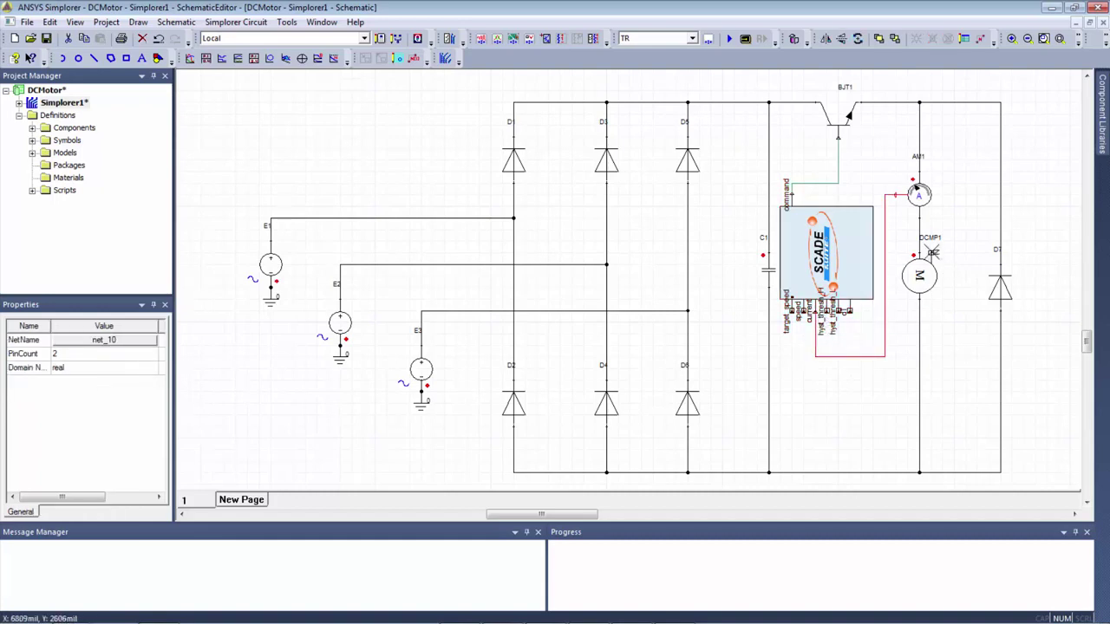
# Wire the N output of motor DCMP1 to the SCADE block's speed input, routing it around and beneath the current wire.
pyautogui.click(930, 232)
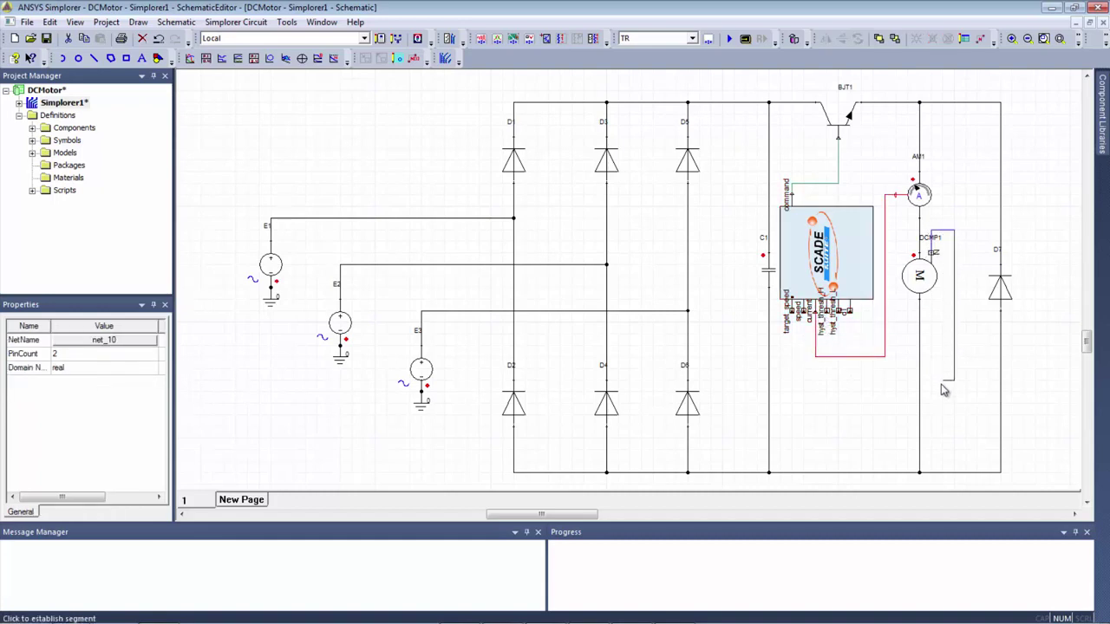
pyautogui.click(802, 379)
pyautogui.click(813, 323)
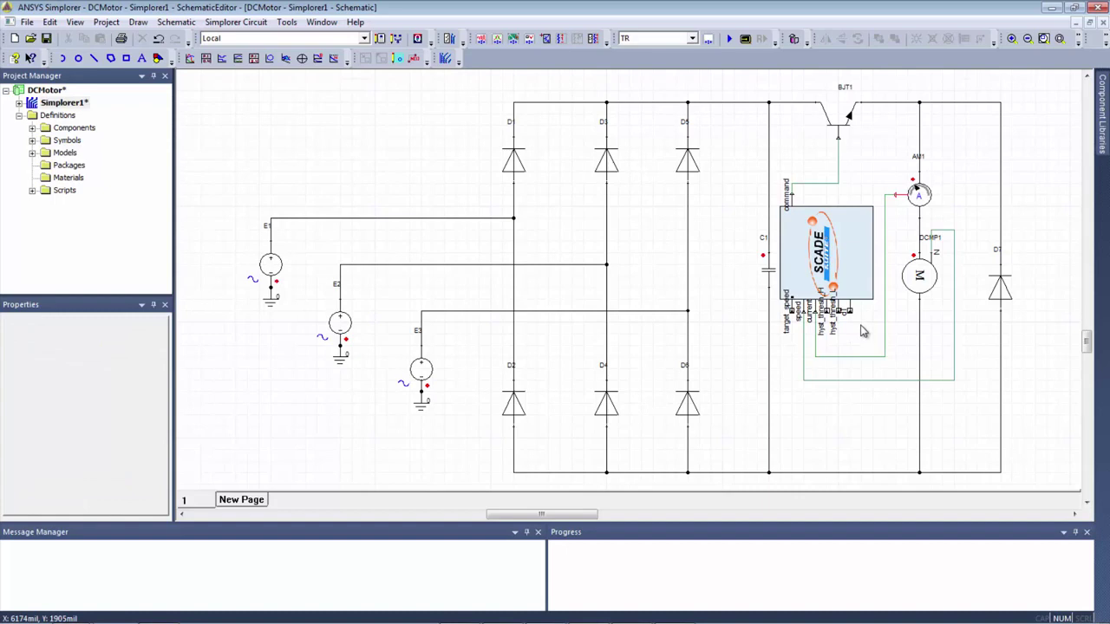
# In the SCADE block's properties, hide the pins of target_speed, hyst_thresh_H, hyst_thresh_L and dT.
pyautogui.doubleClick(830, 261)
pyautogui.moveTo(632, 188); pyautogui.dragTo(656, 127)
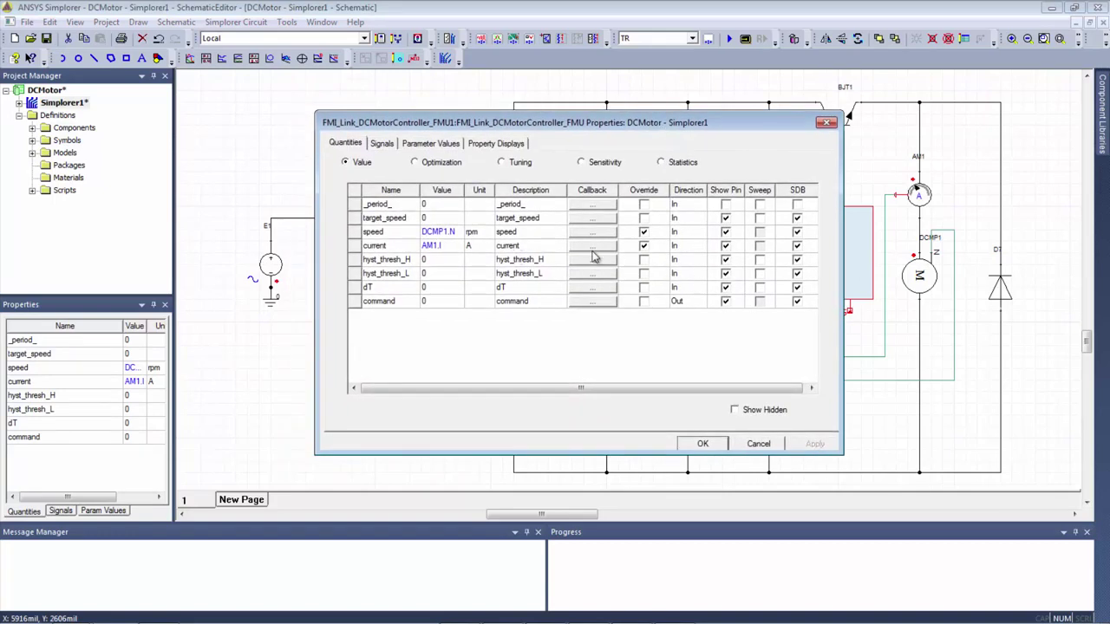
pyautogui.click(726, 218)
pyautogui.click(726, 218)
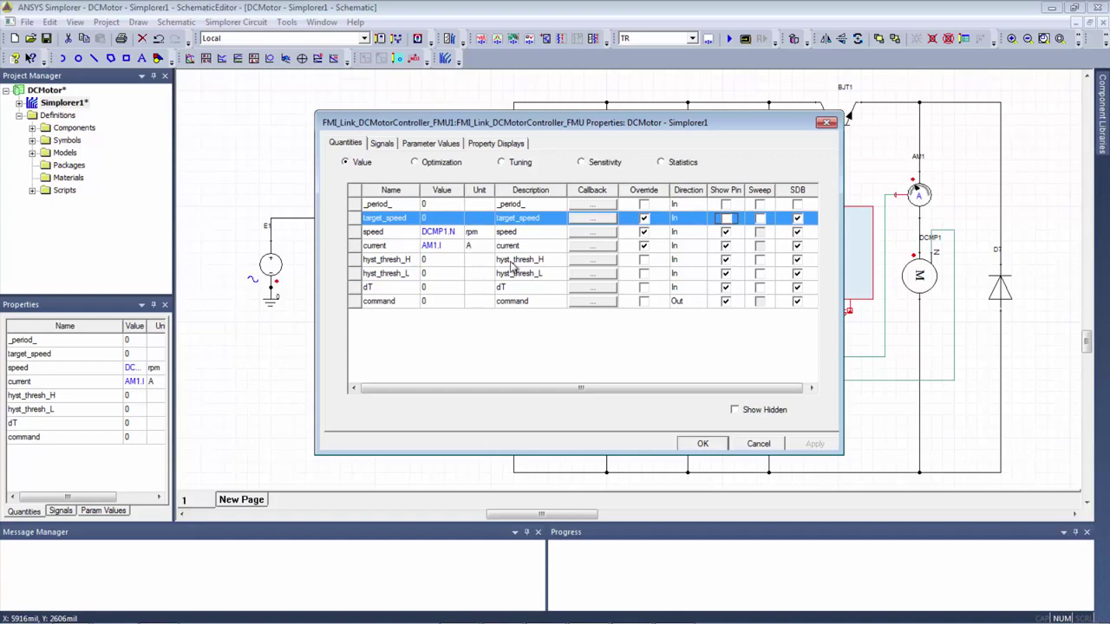
pyautogui.click(725, 259)
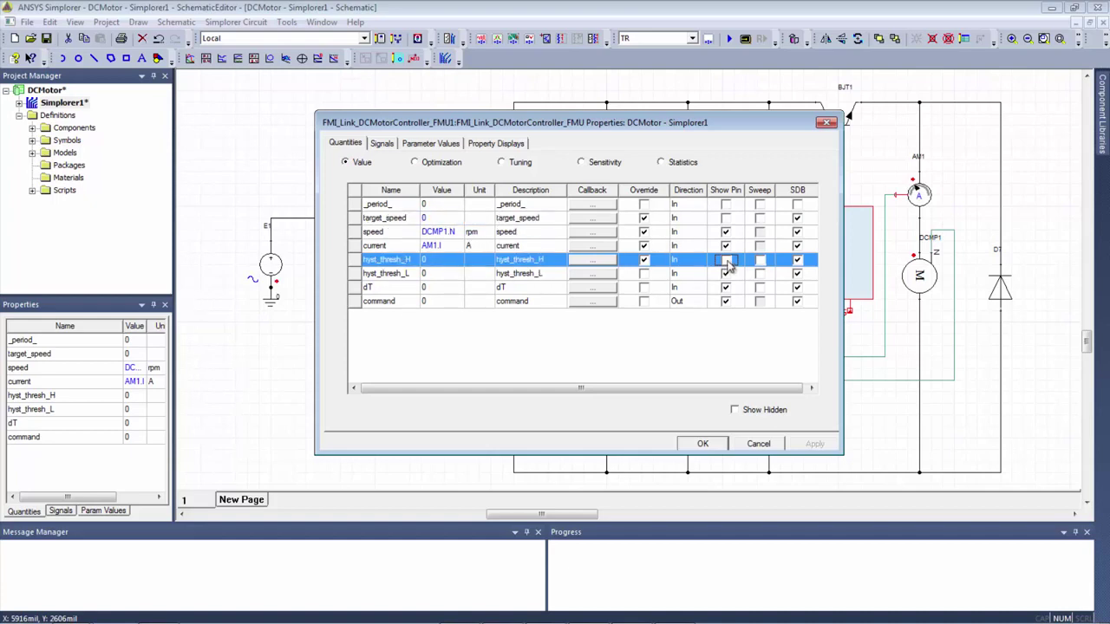
pyautogui.click(726, 273)
pyautogui.click(725, 287)
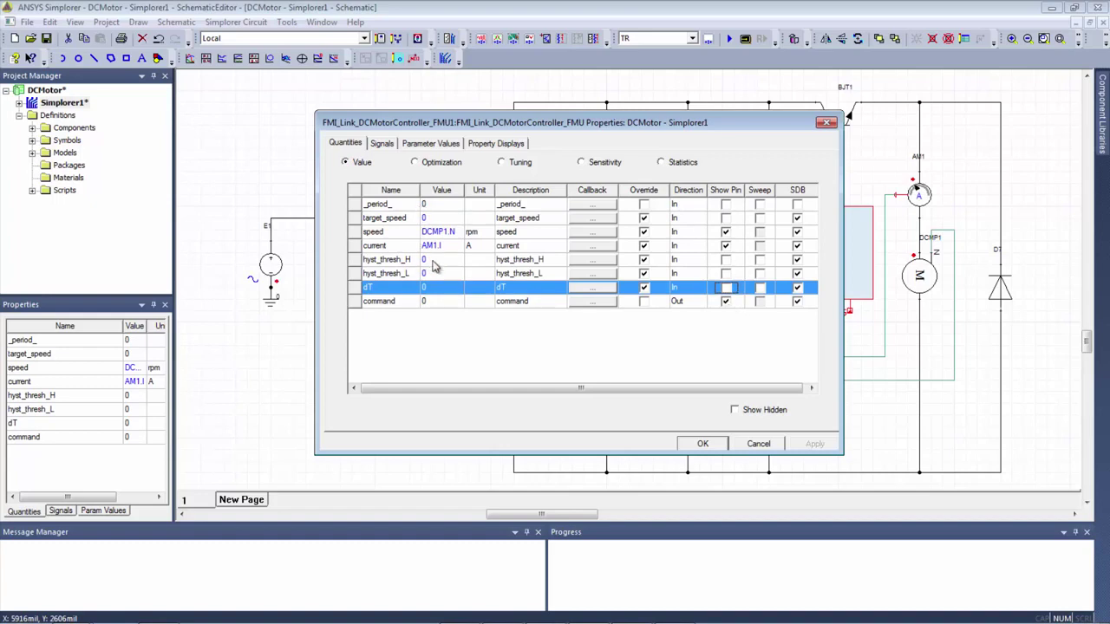
# Set the SCADE block's target_speed to 16.66 and its _period_ to 1e-06.
pyautogui.click(434, 219)
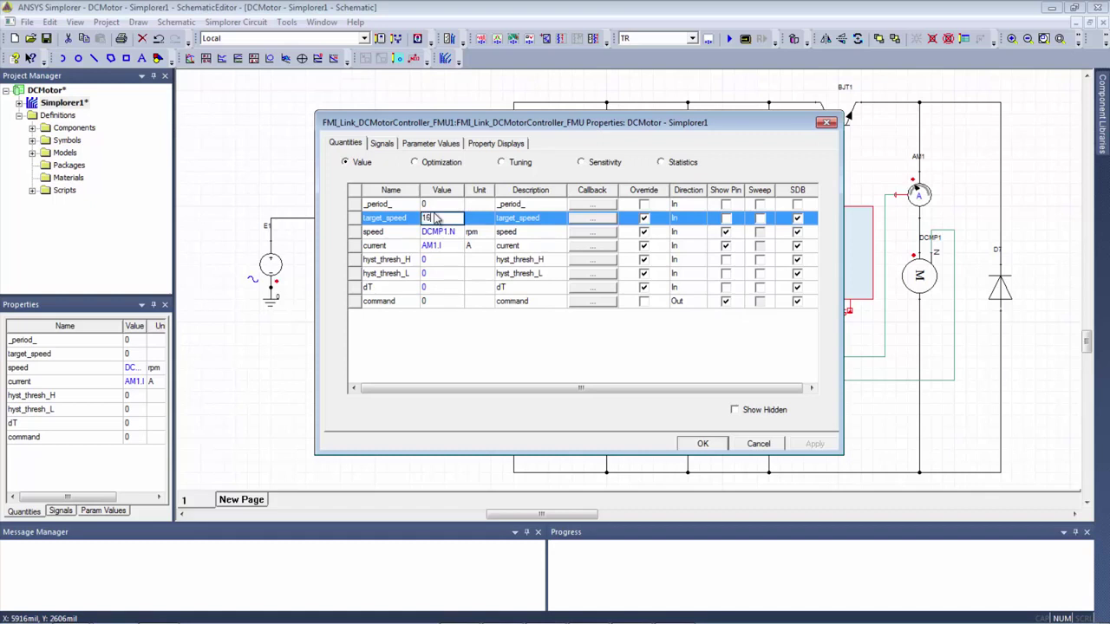
pyautogui.write('16.66')
pyautogui.click(444, 203)
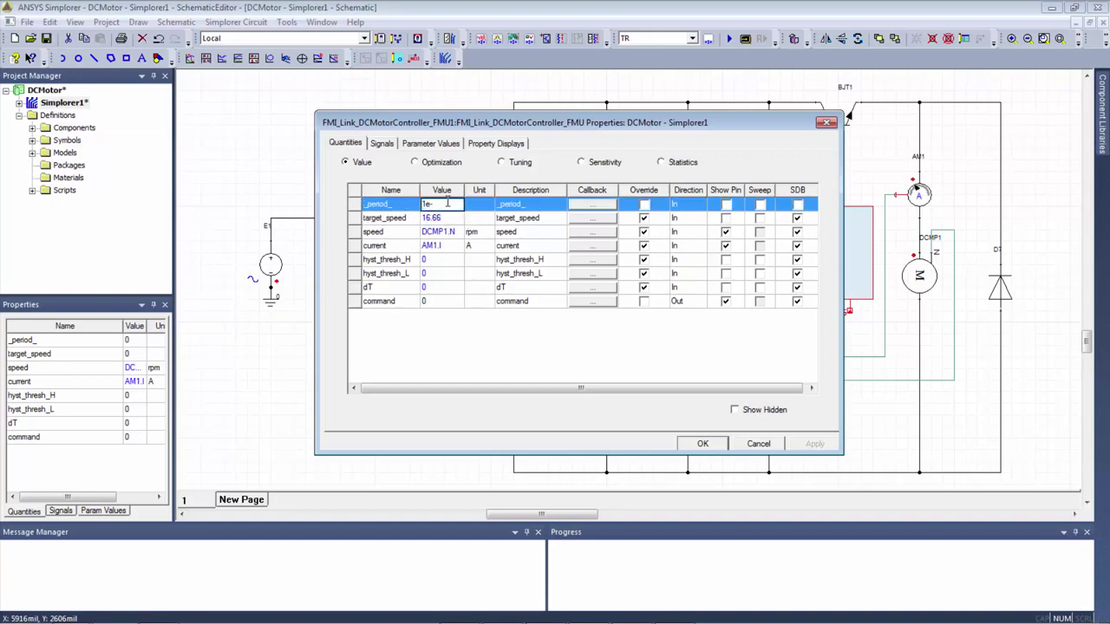
pyautogui.write('1e-06')
# Set hyst_thresh_H to 2.5, hyst_thresh_L to -2.5 and dT to 1e-06, and accept the SCADE block's properties.
pyautogui.click(443, 260)
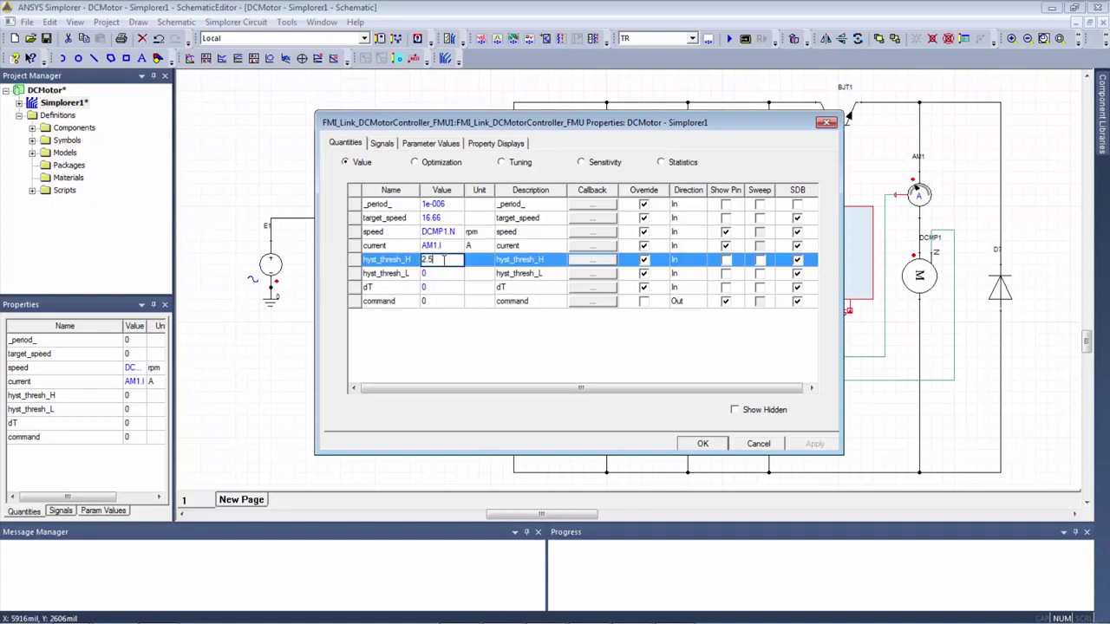
pyautogui.click(452, 274)
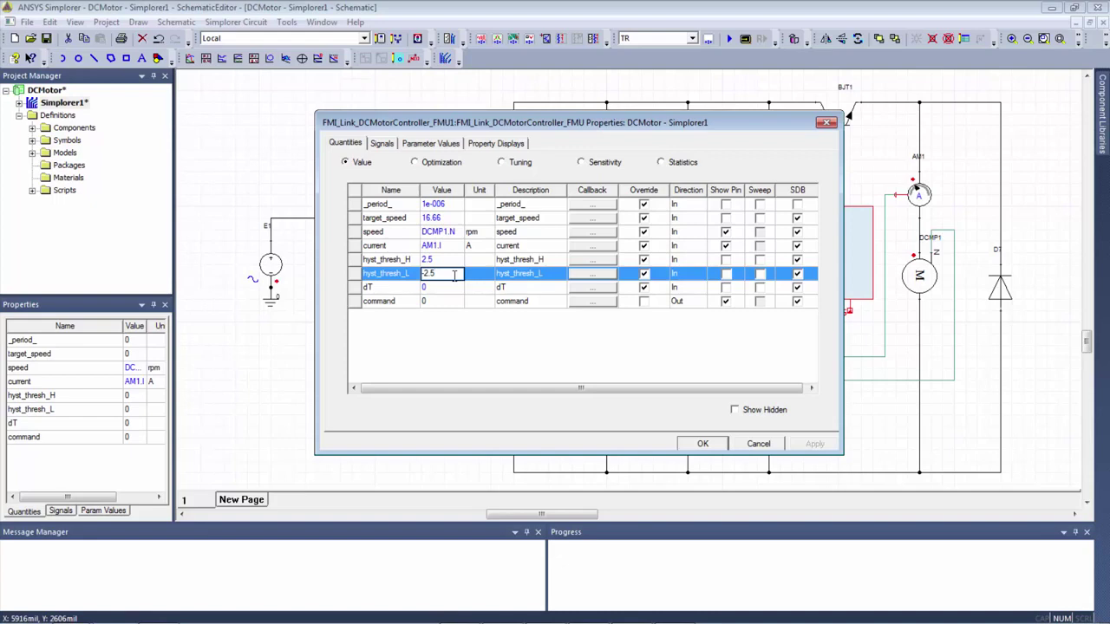
pyautogui.click(452, 287)
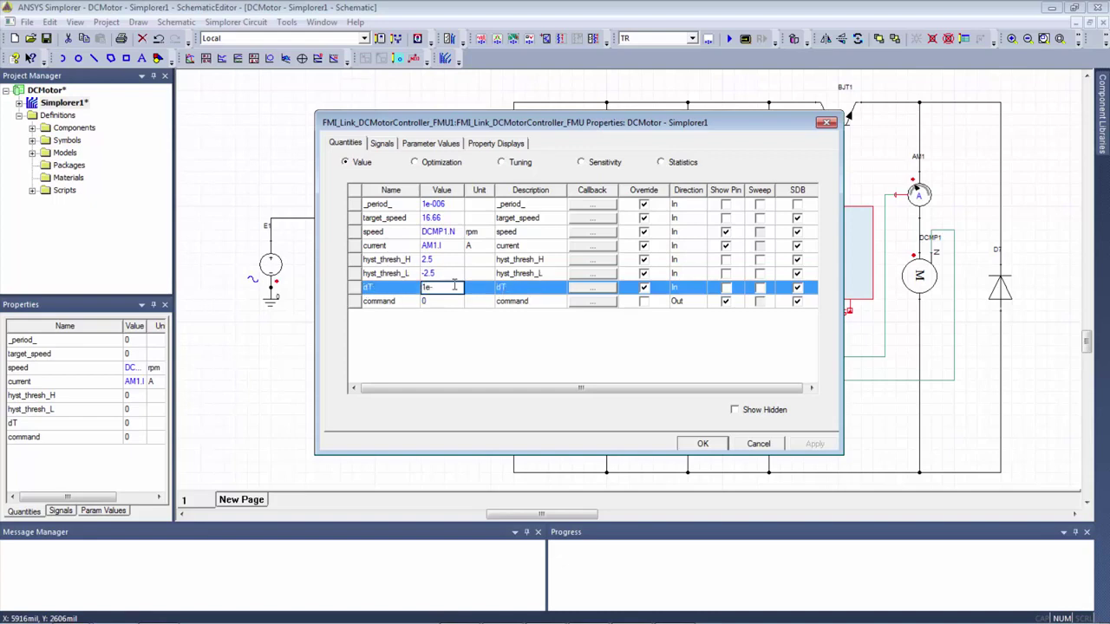
pyautogui.write('1e-06')
pyautogui.click(482, 343)
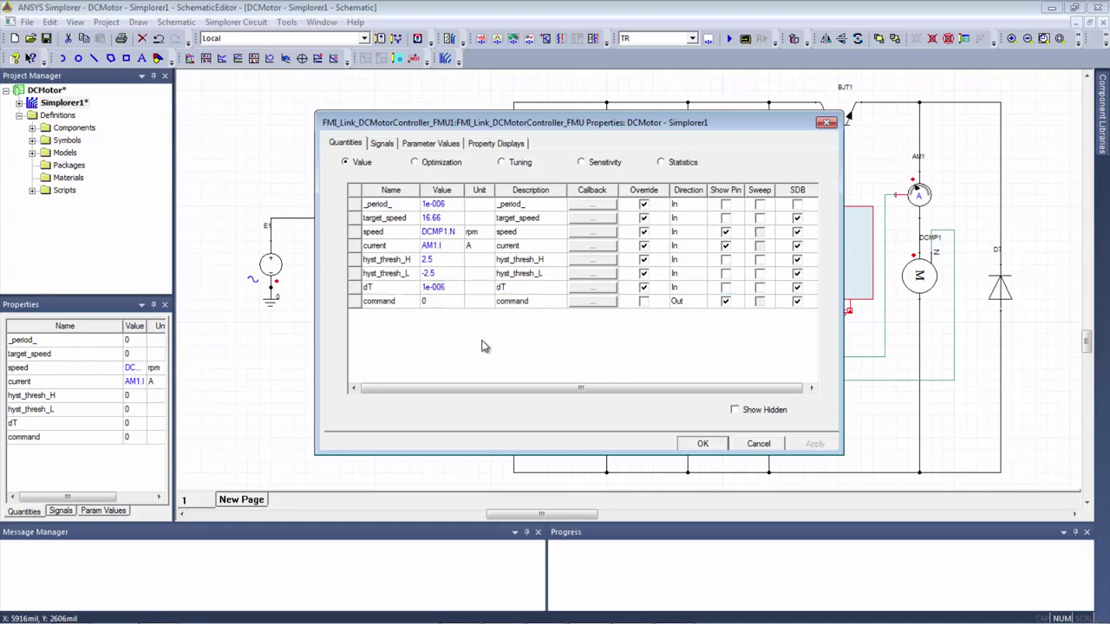
pyautogui.click(701, 445)
pyautogui.click(735, 291)
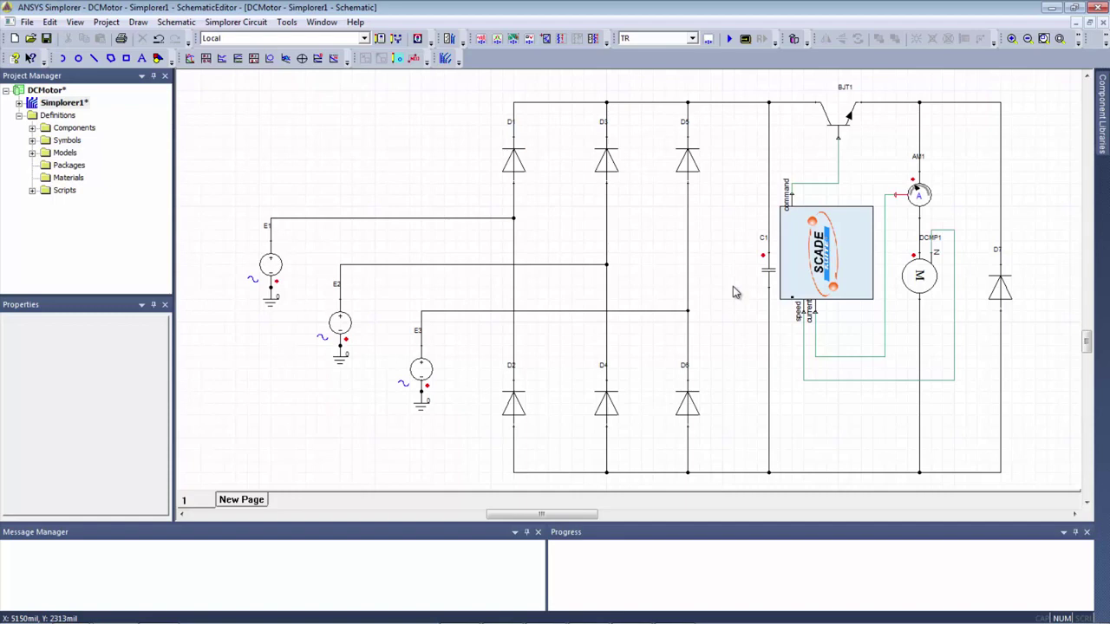
# Configure the TR transient analysis with an end time of 100 ms, a minimum step of 1 ns and a maximum step of 1 us.
pyautogui.click(19, 103)
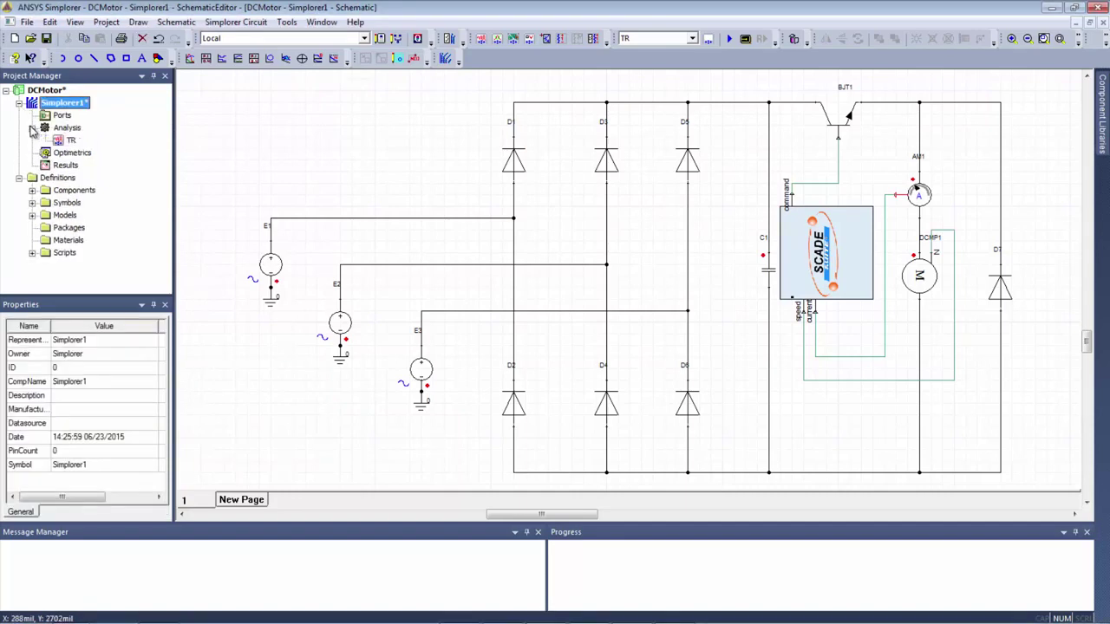
pyautogui.doubleClick(68, 140)
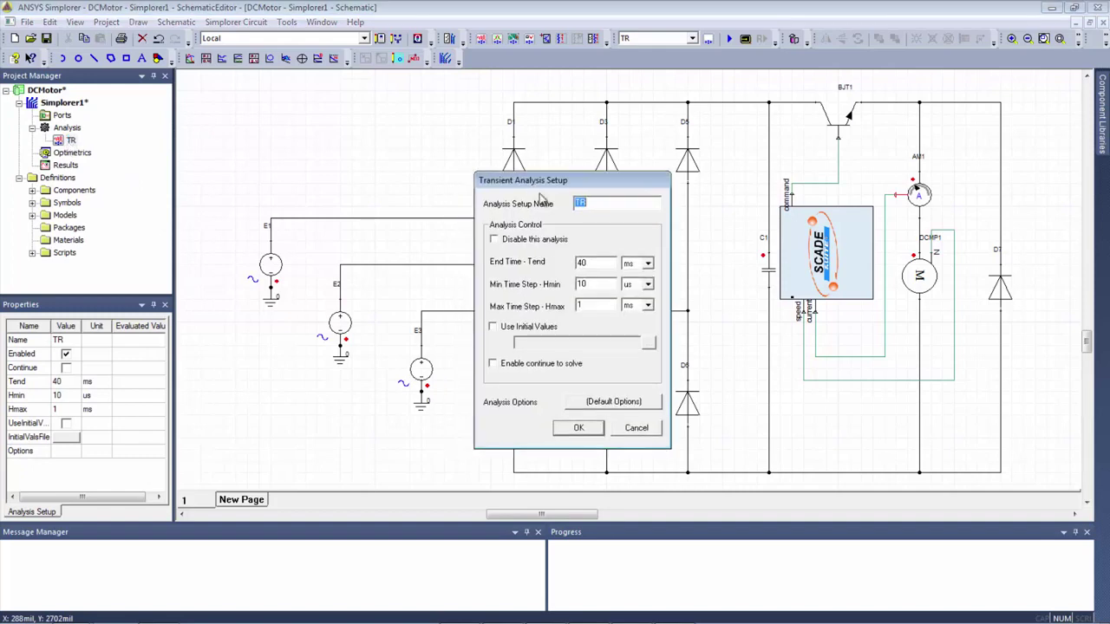
pyautogui.press('Tab')
pyautogui.press('Tab')
pyautogui.write('100')
pyautogui.click(641, 285)
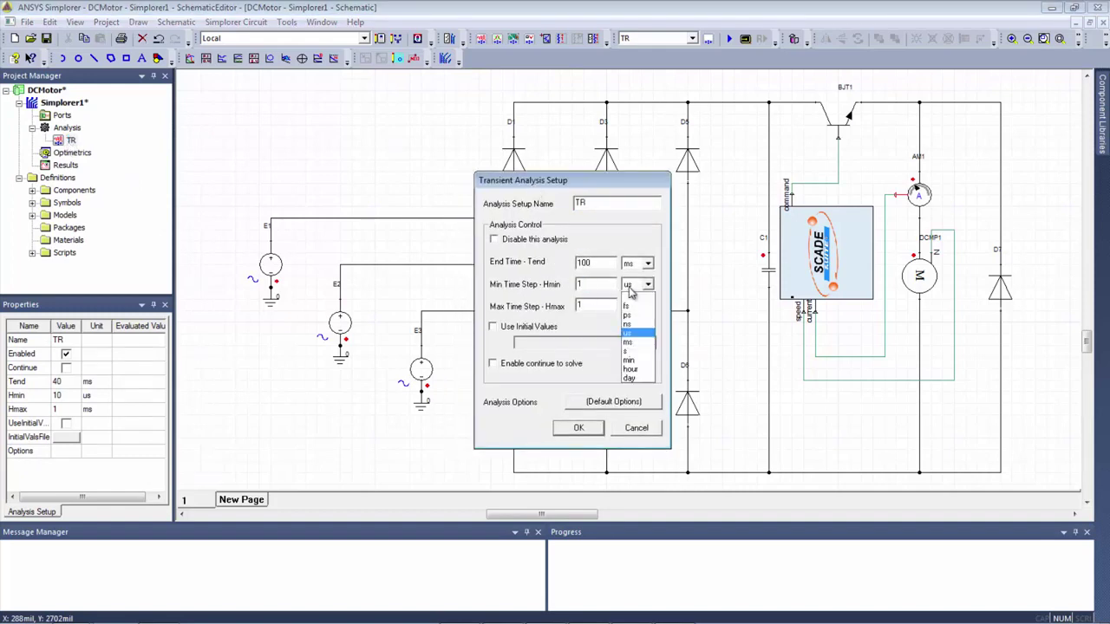
pyautogui.click(633, 321)
pyautogui.click(595, 305)
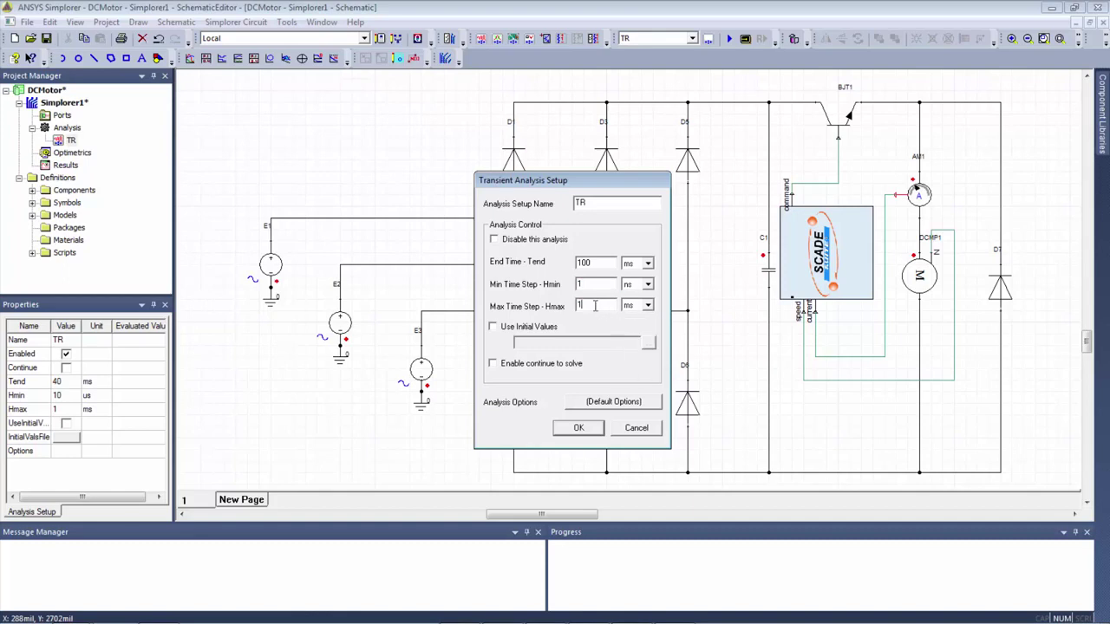
pyautogui.click(647, 305)
pyautogui.click(633, 345)
pyautogui.click(579, 429)
# Create a rectangular stacked plot report showing the motor current DCMP1.IA over time.
pyautogui.rightClick(66, 166)
pyautogui.moveTo(178, 199)
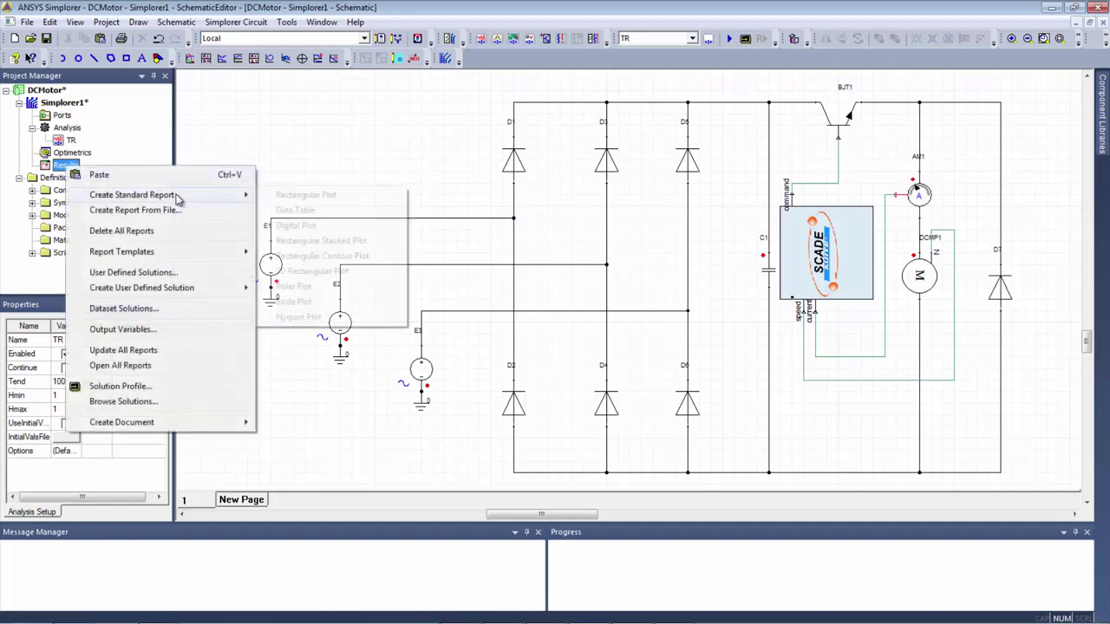
pyautogui.click(312, 241)
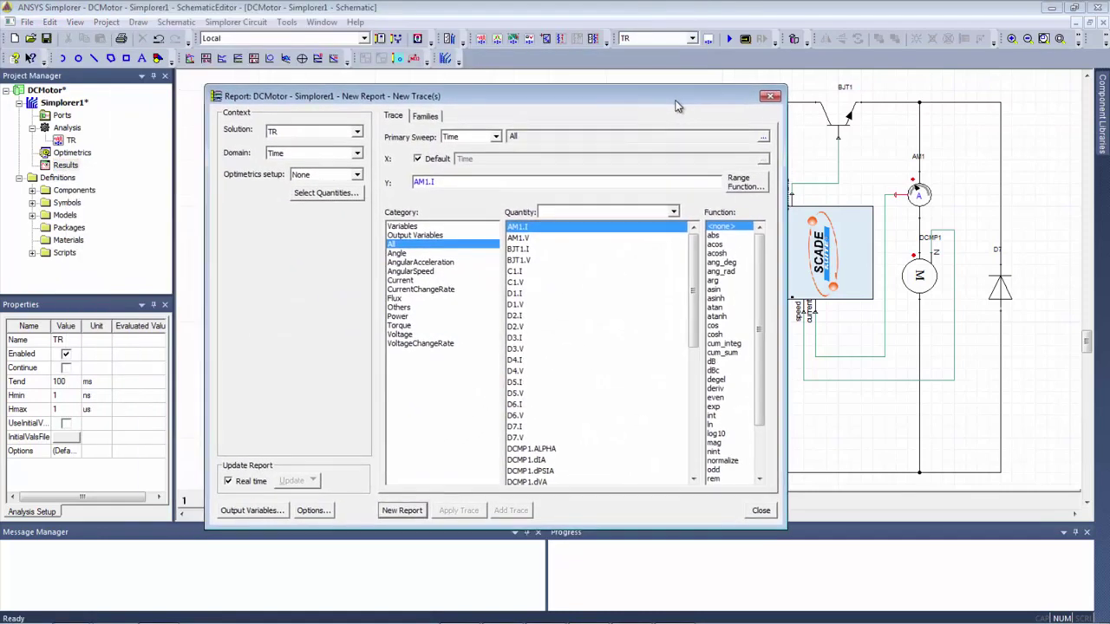
pyautogui.click(404, 282)
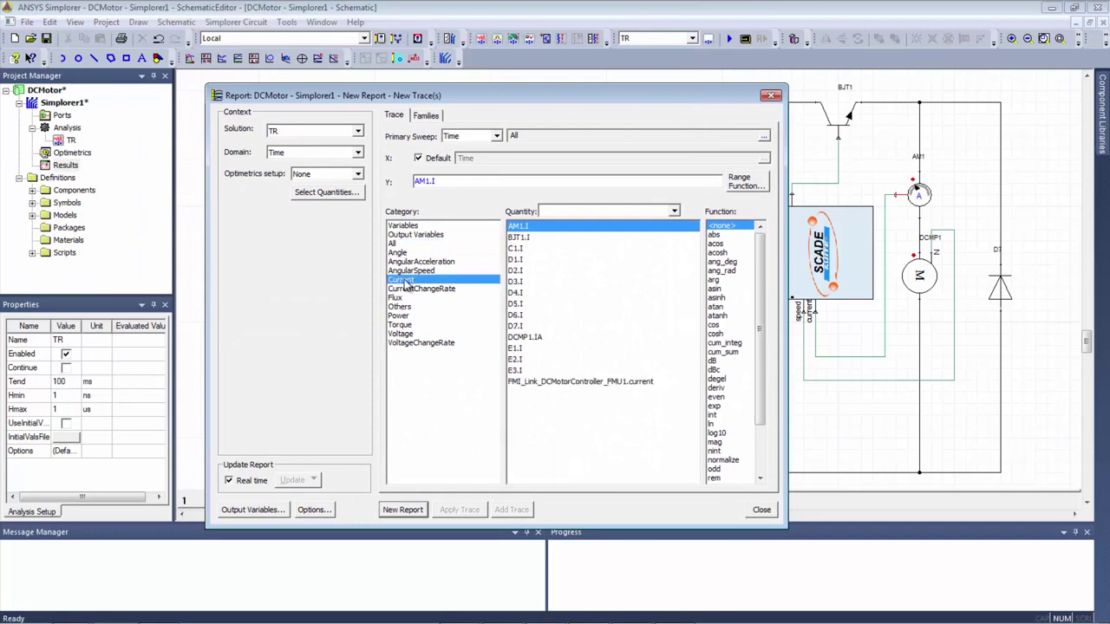
pyautogui.click(520, 337)
pyautogui.click(402, 511)
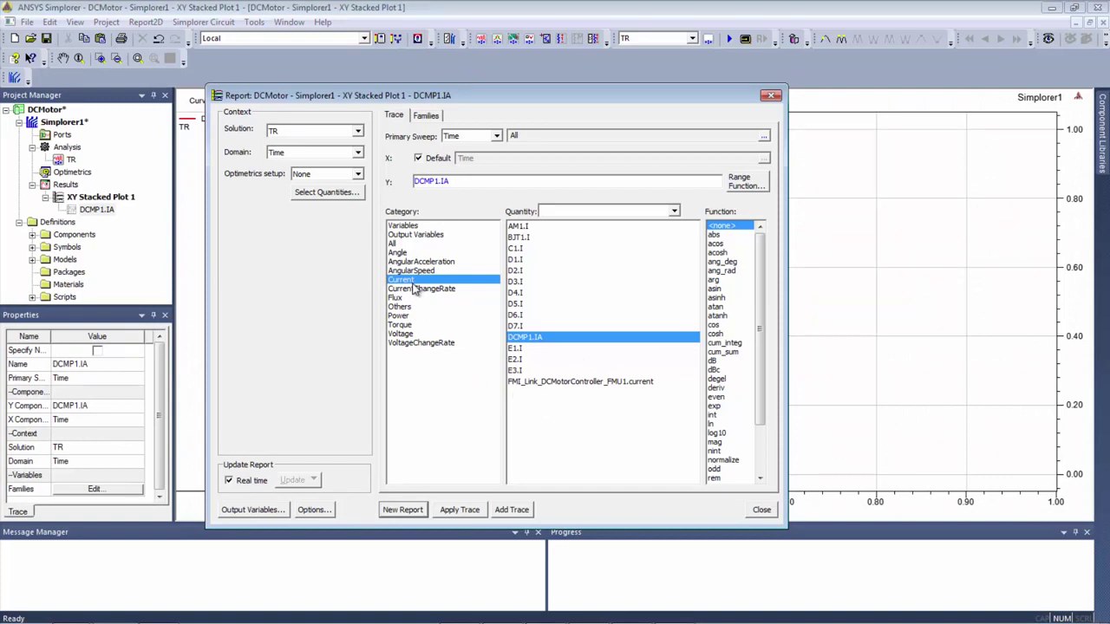
# Add the FMI_Link_DCMotorController_FMU1.command quantity as a second trace of the stacked plot and close the report setup.
pyautogui.click(392, 244)
pyautogui.click(694, 479)
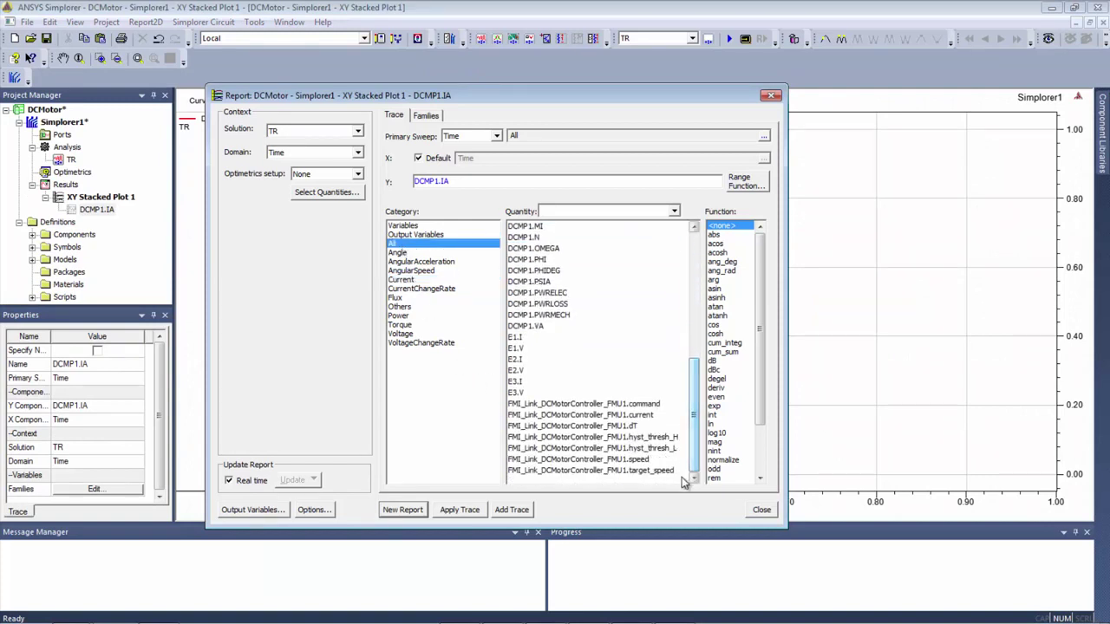
pyautogui.click(580, 405)
pyautogui.click(512, 510)
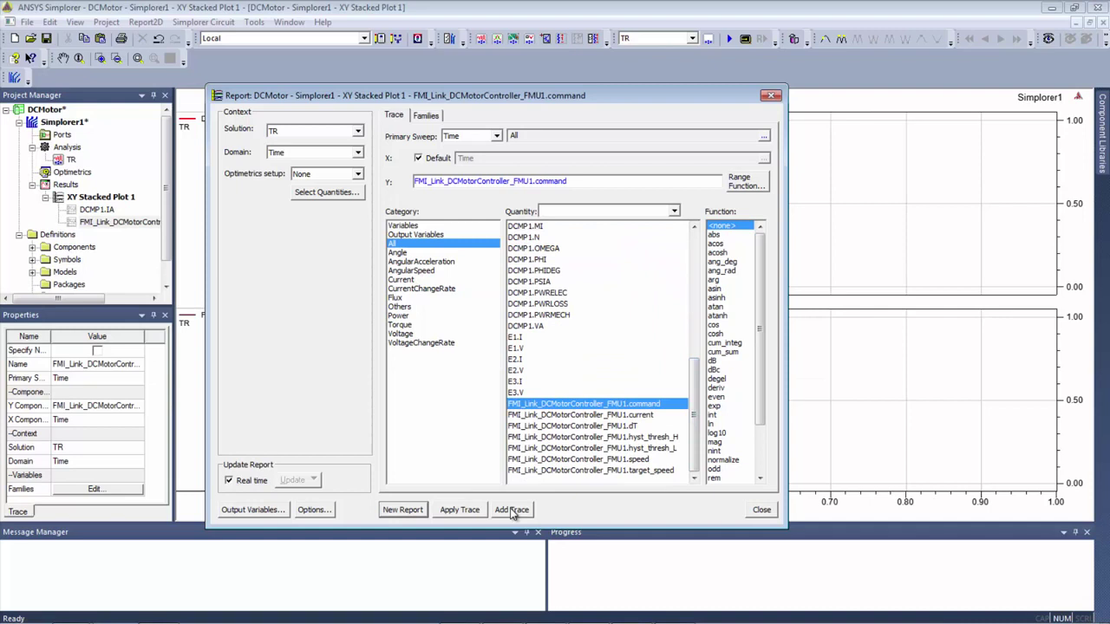
pyautogui.click(762, 511)
# Create a standard rectangular plot report of the motor's angular speed DCMP1.N over time.
pyautogui.rightClick(69, 185)
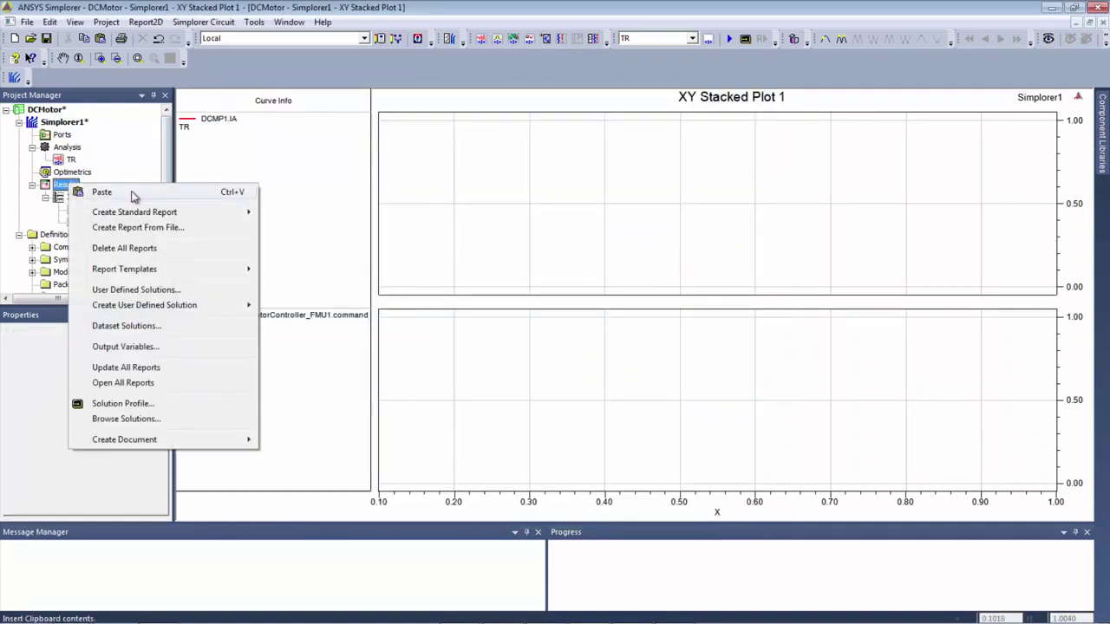
pyautogui.moveTo(138, 212)
pyautogui.click(298, 218)
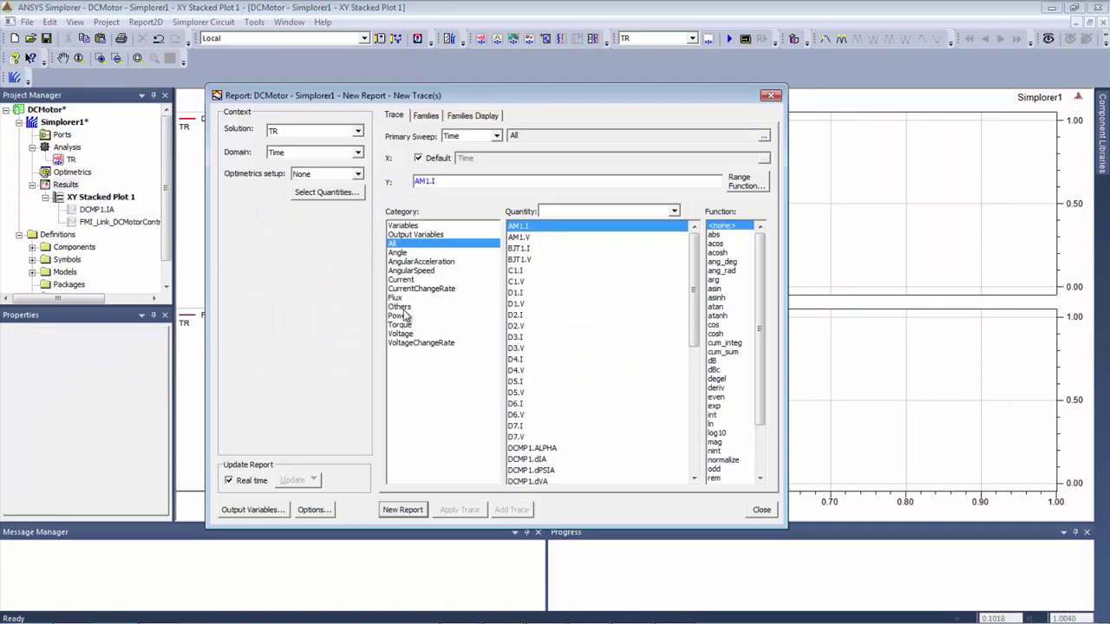
pyautogui.click(411, 270)
pyautogui.click(403, 510)
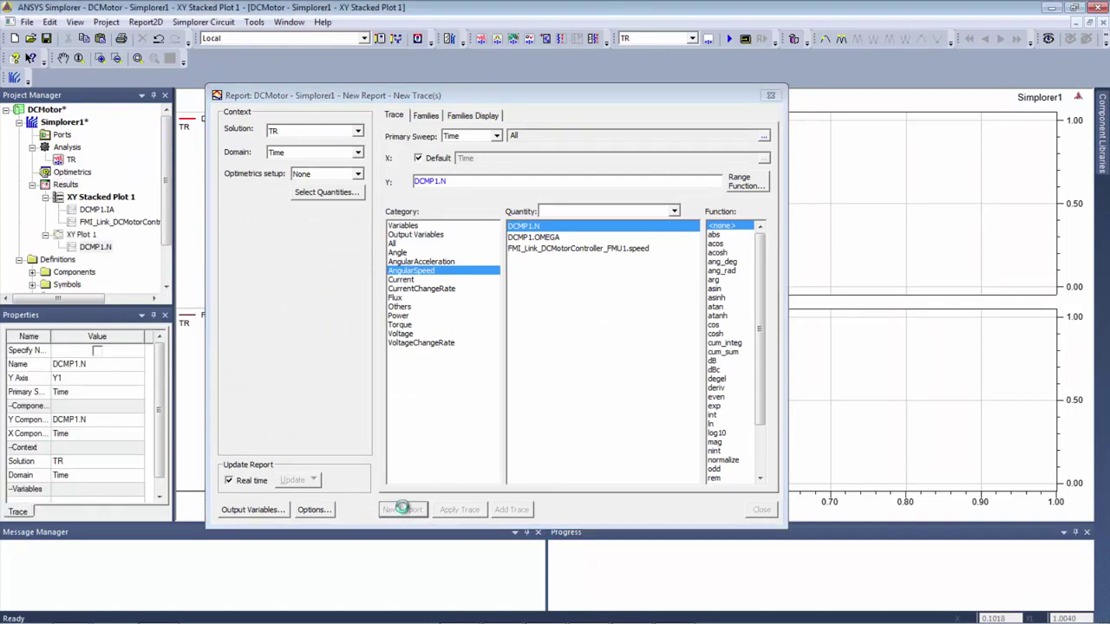
pyautogui.click(765, 512)
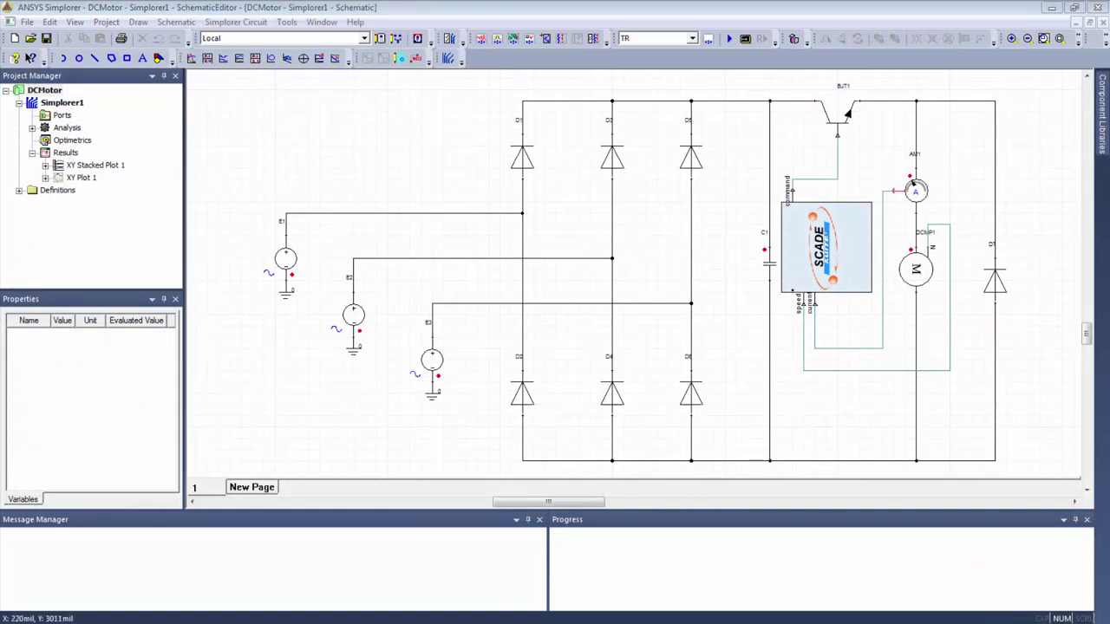
# Run the TR transient analysis.
pyautogui.rightClick(71, 139)
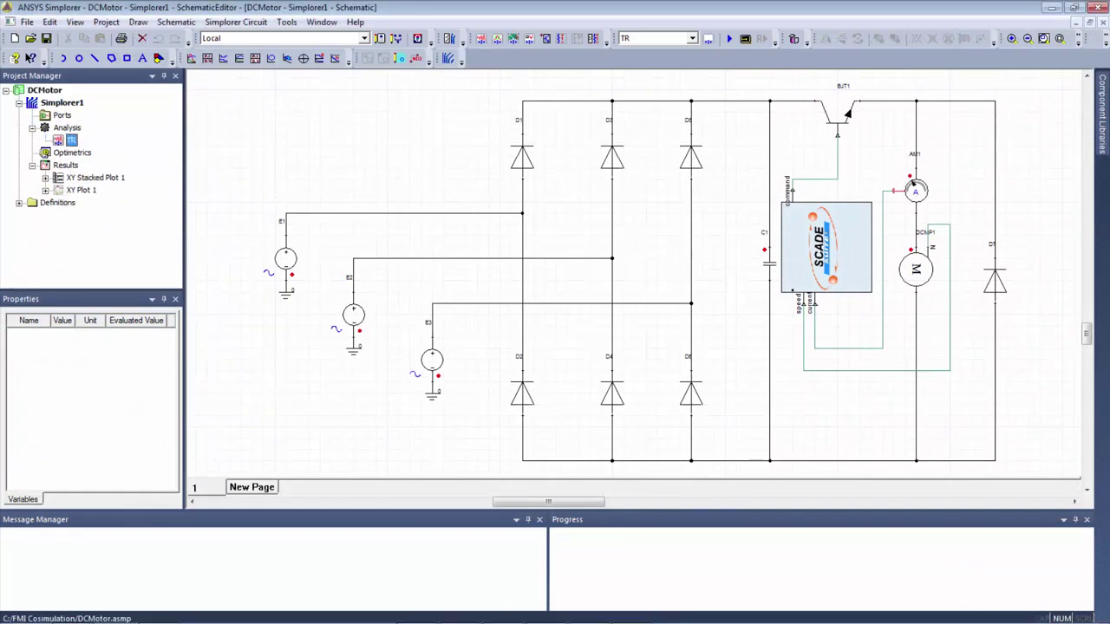
pyautogui.click(105, 234)
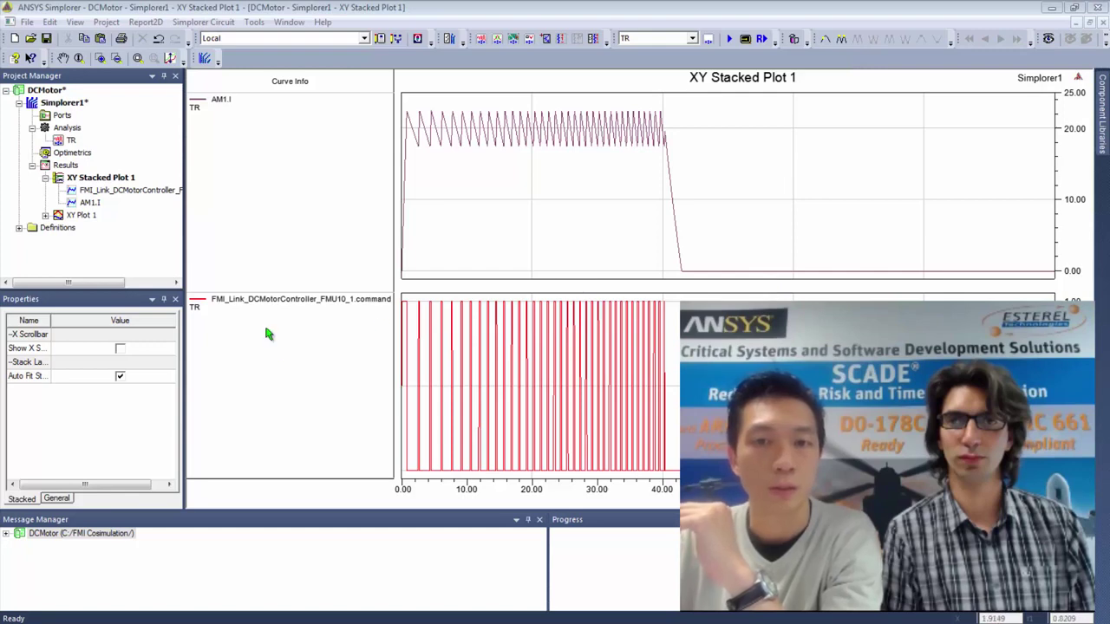
# Highlight the controller command and AM1.I curves in the stacked plot, and show it together with the DCMP1.N speed plot.
pyautogui.click(278, 350)
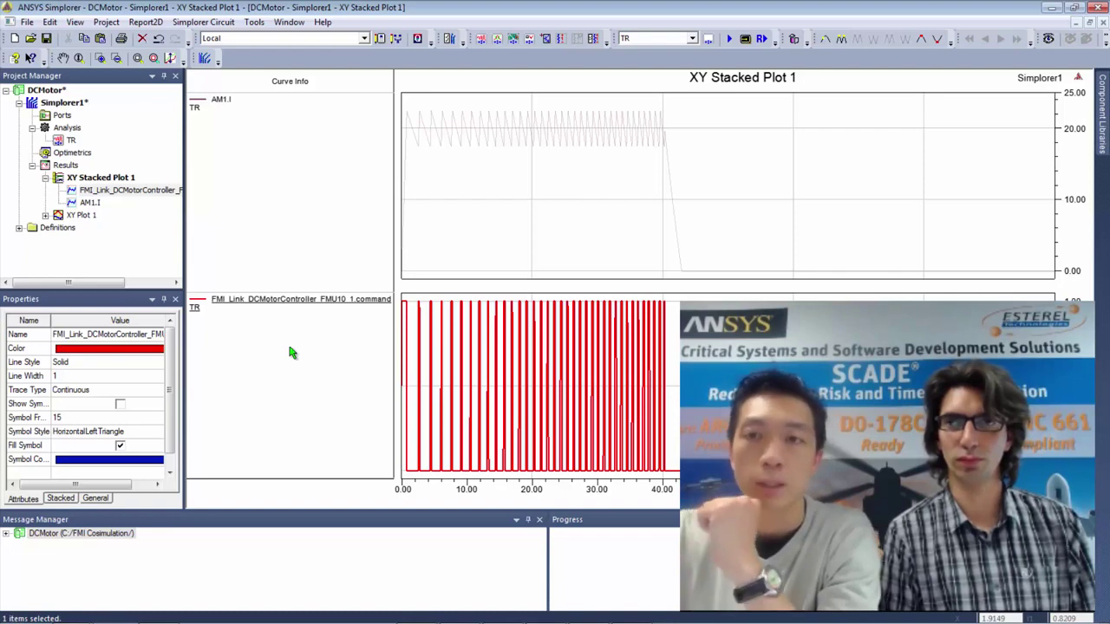
pyautogui.click(296, 163)
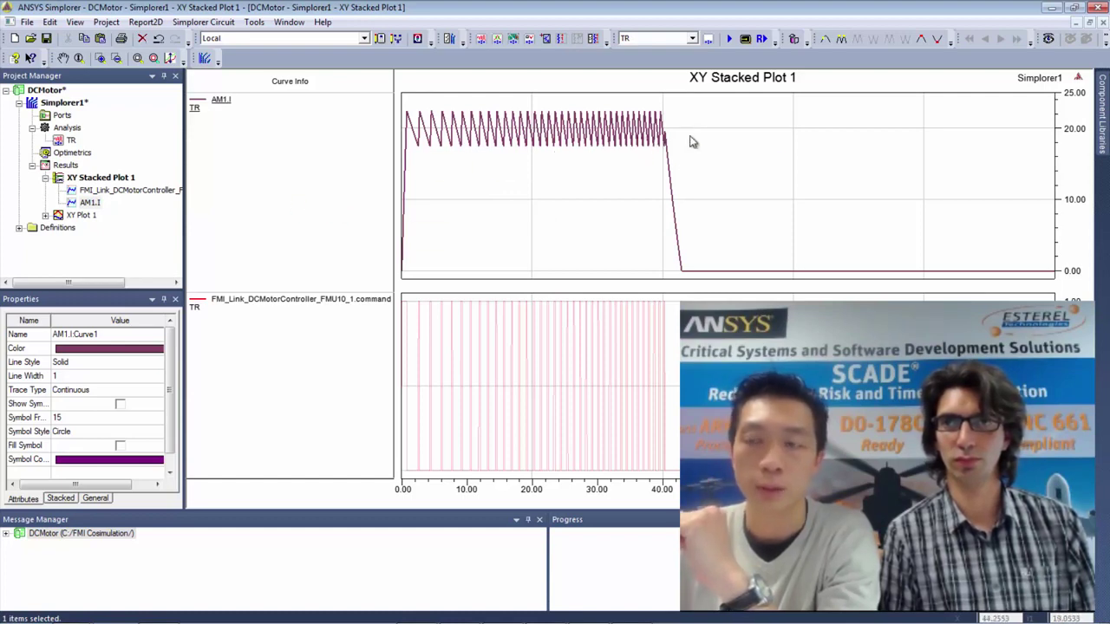
pyautogui.click(1089, 22)
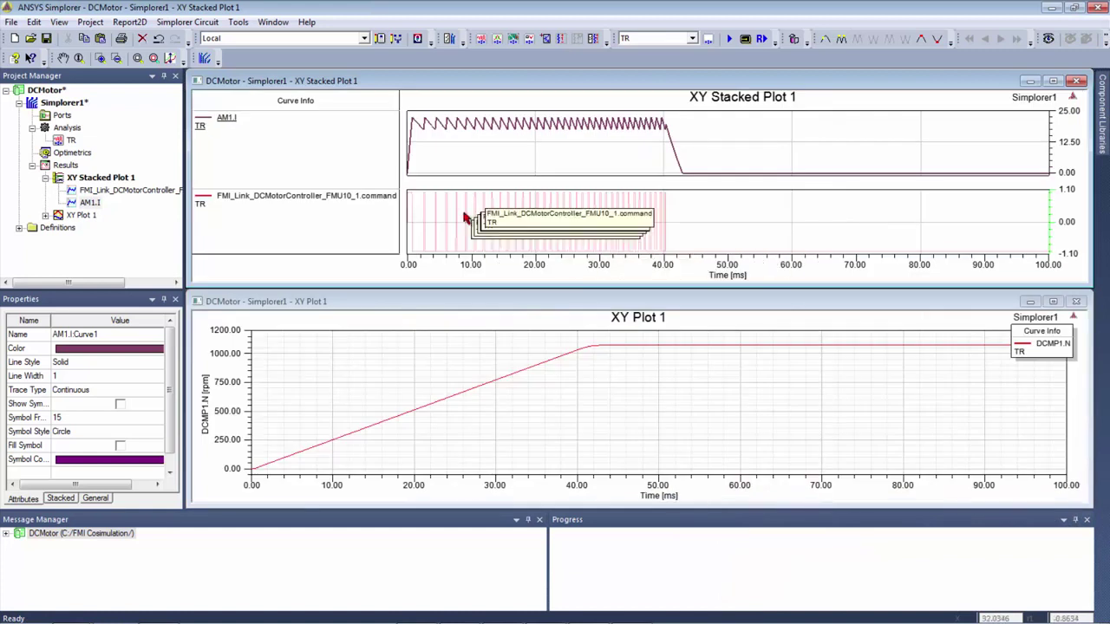